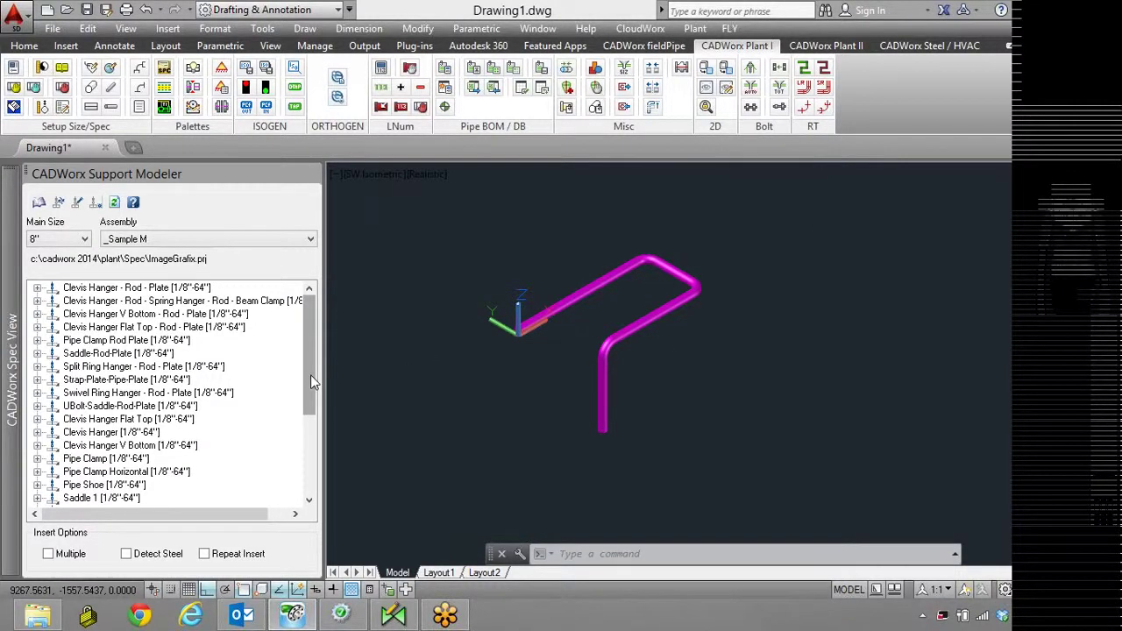
Step: Insert a Saddle-Rod-Plate support at the nearest point on the pipe's start, pointing Down
mouse_move(310, 374)
mouse_down()
mouse_move(305, 419)
mouse_move(305, 374)
mouse_up()
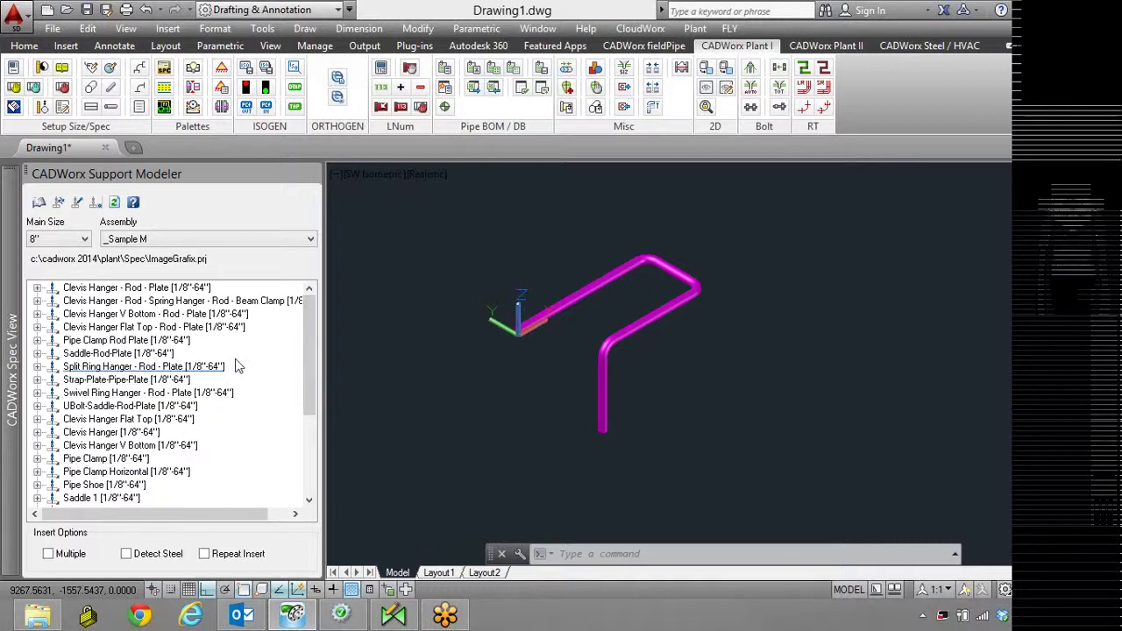
scroll(125, 375, down, 2)
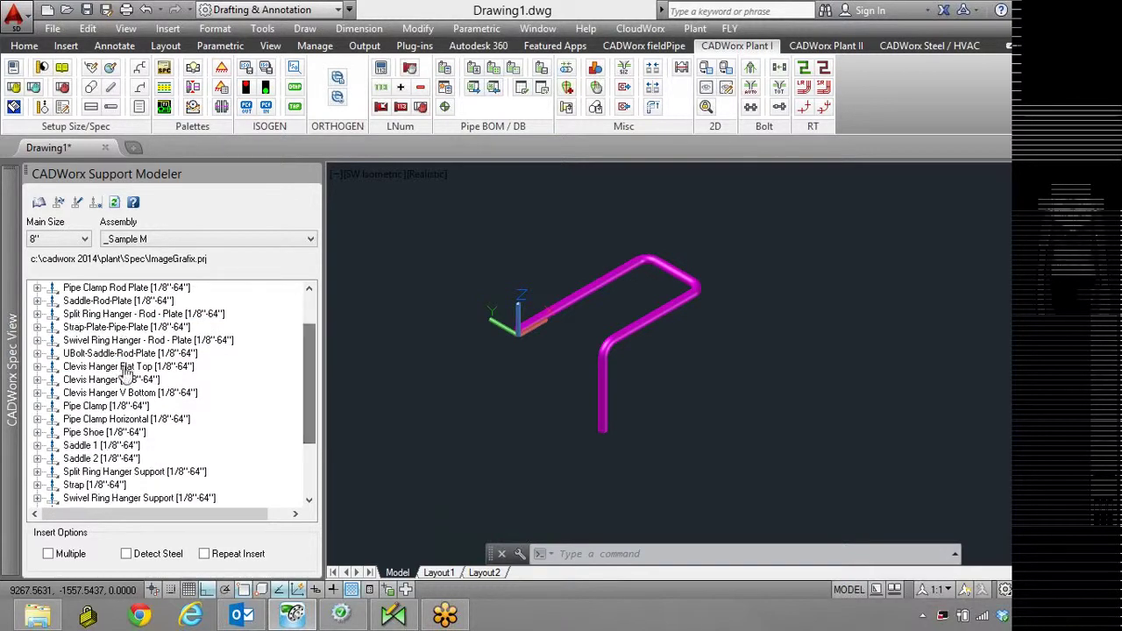
double_click(162, 301)
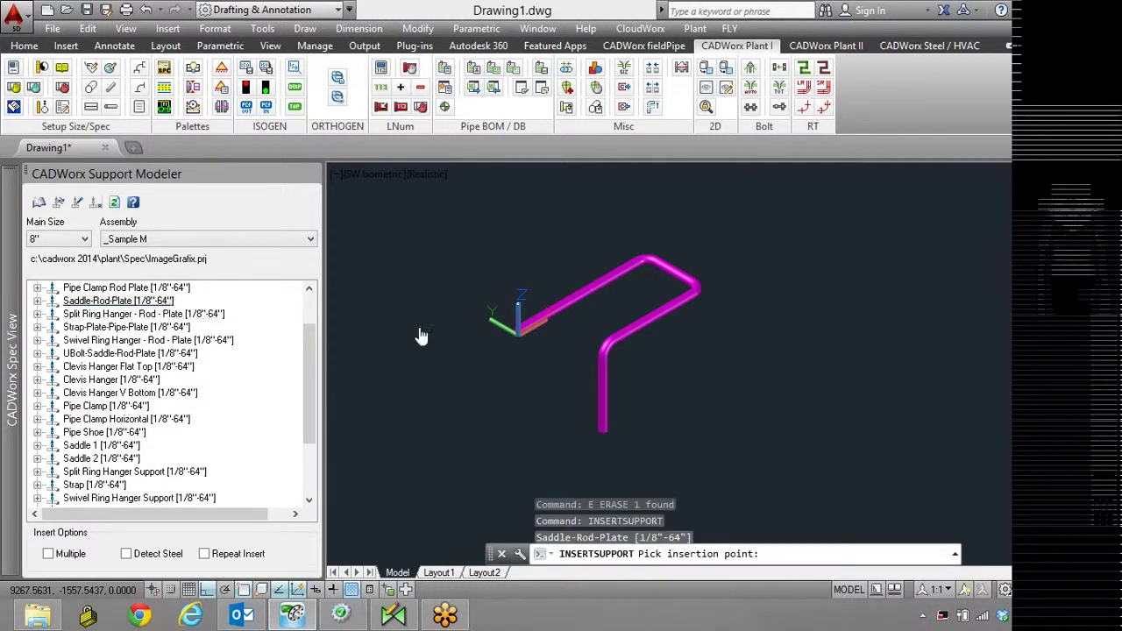
scroll(556, 312, up, 4)
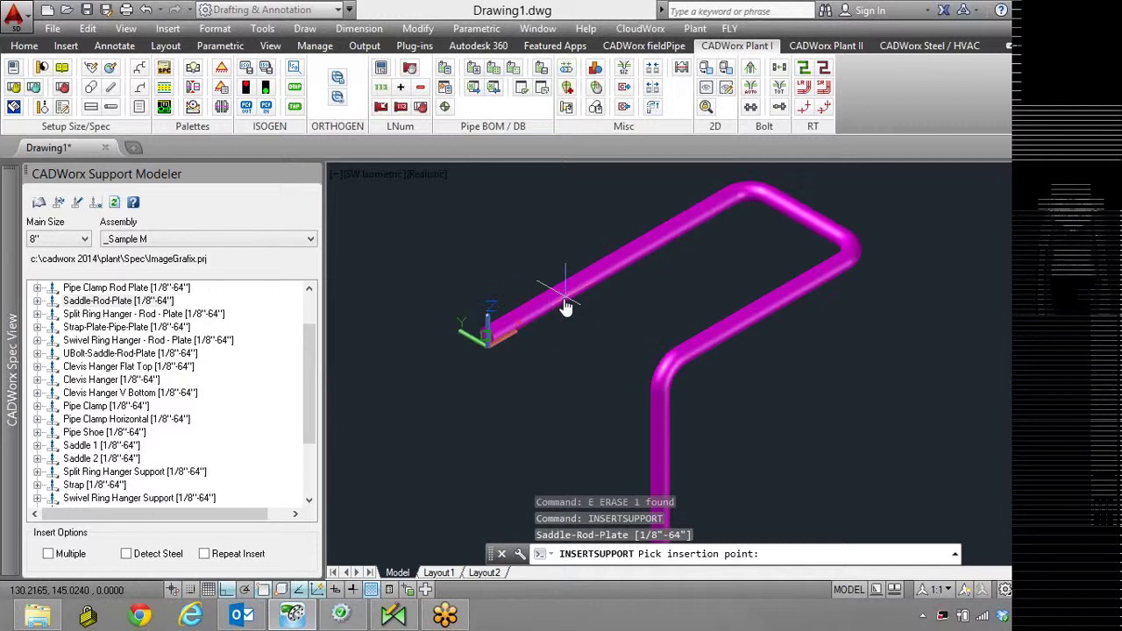
text(nea)
key(Return)
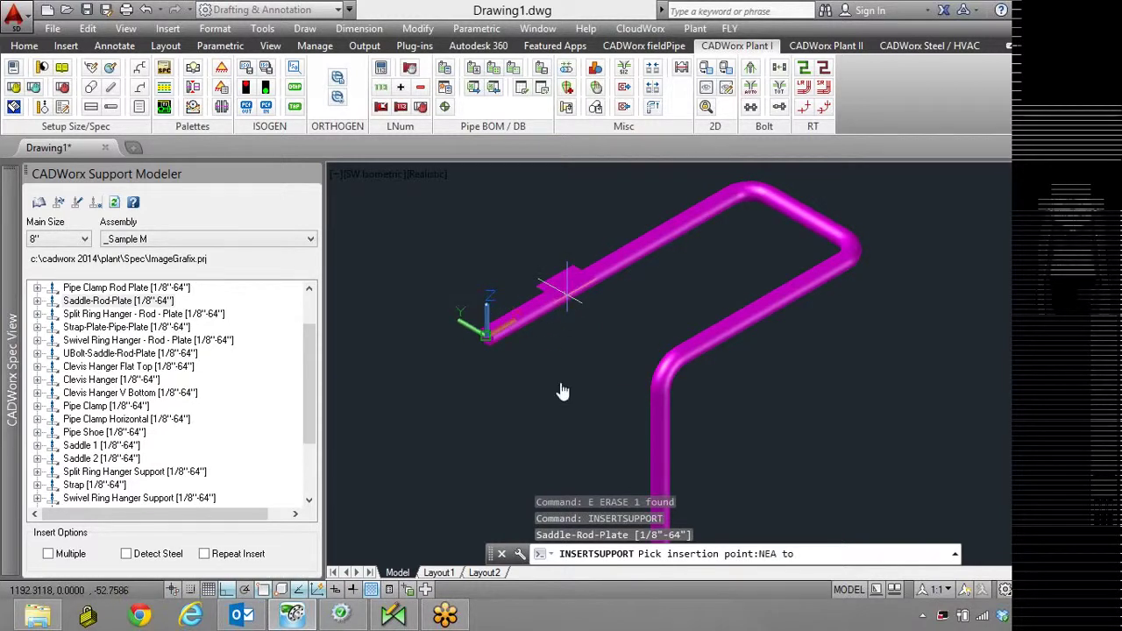
click(568, 289)
click(566, 391)
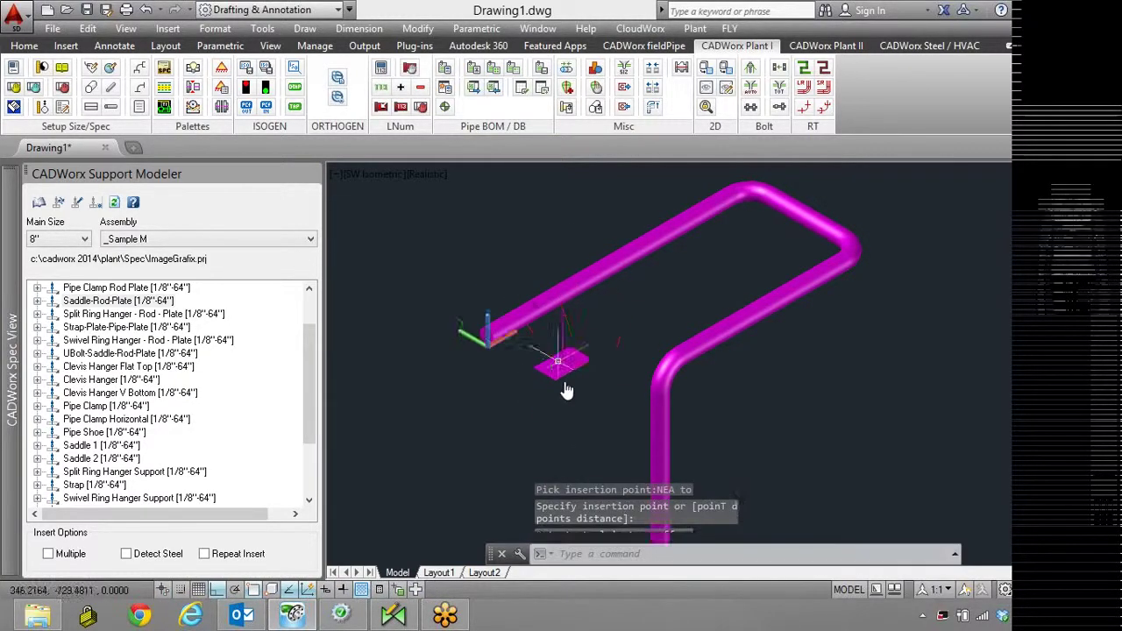
scroll(474, 281, down, 4)
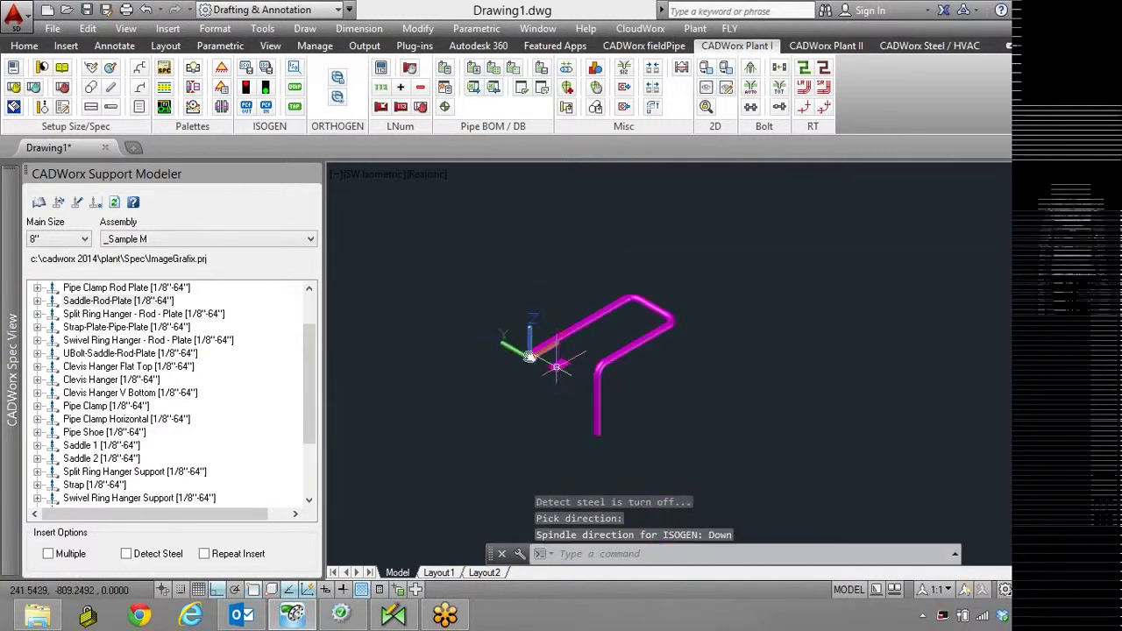
Step: Export all pipe components with the Final-Basic ISOGEN style and open 8_-A1AD.DWG
click(245, 67)
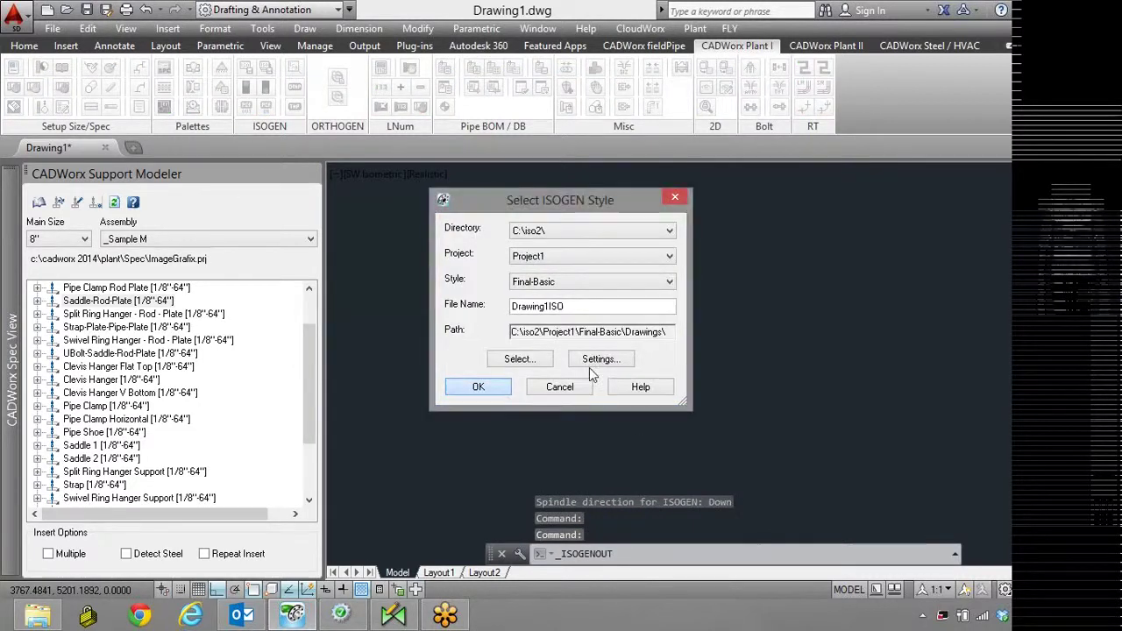
key(Return)
click(698, 439)
click(415, 190)
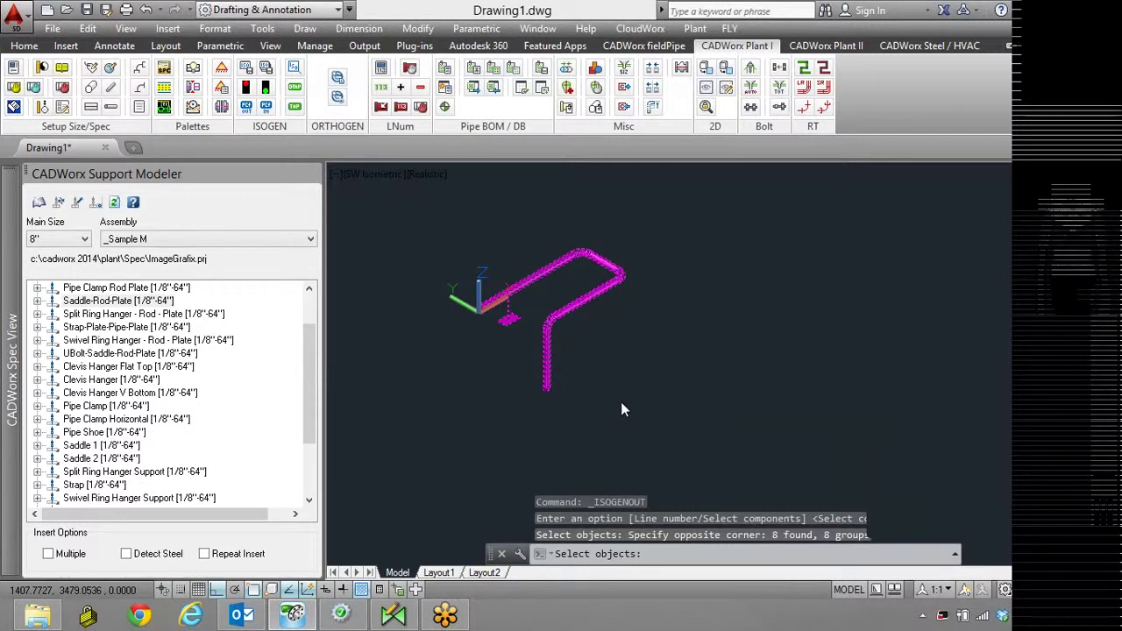
key(Return)
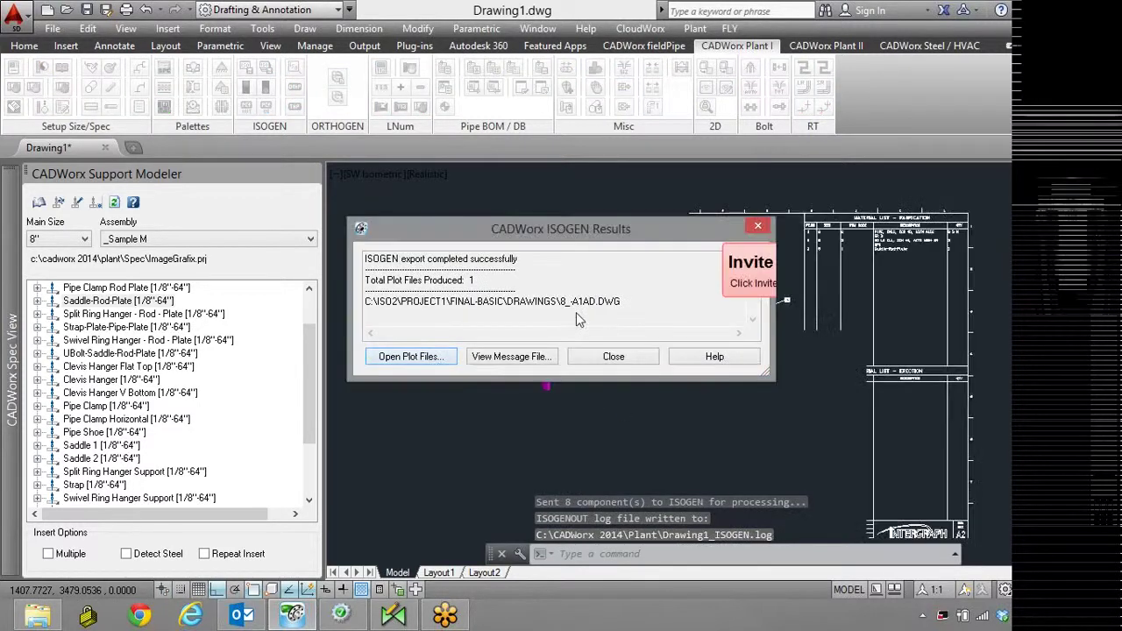
key(Return)
scroll(579, 319, up, 2)
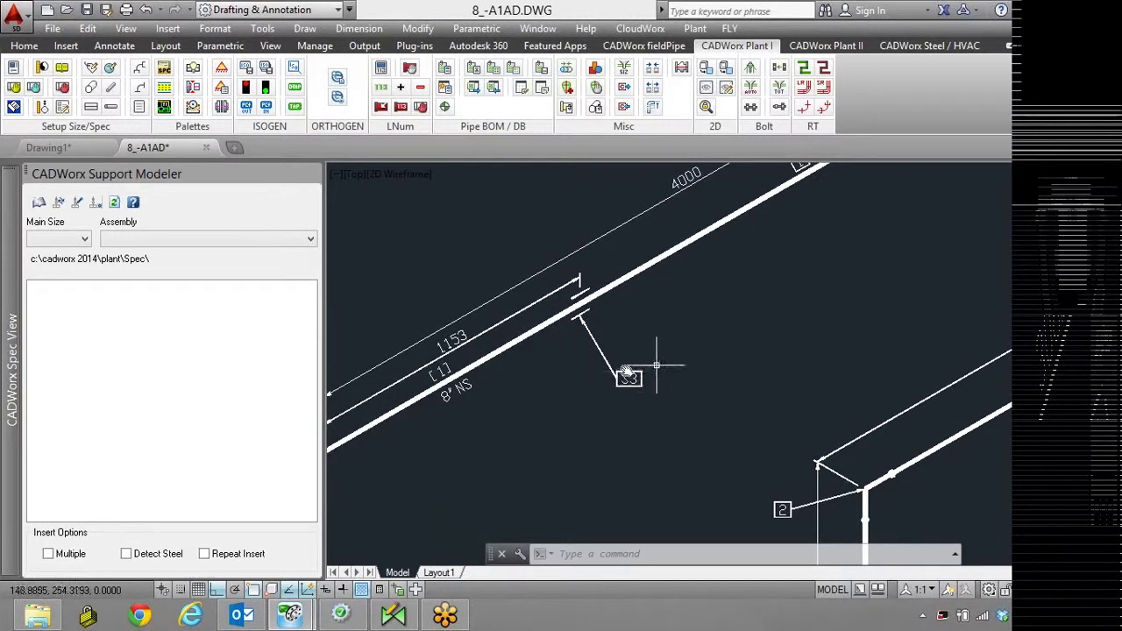
scroll(621, 378, down, 2)
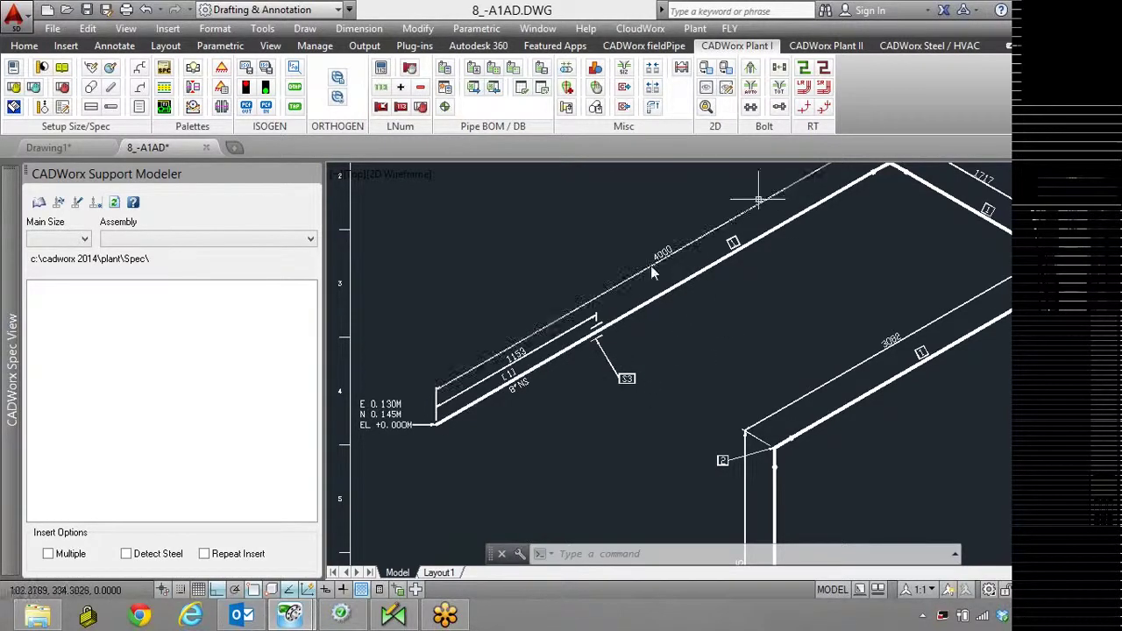
middle_click(459, 294)
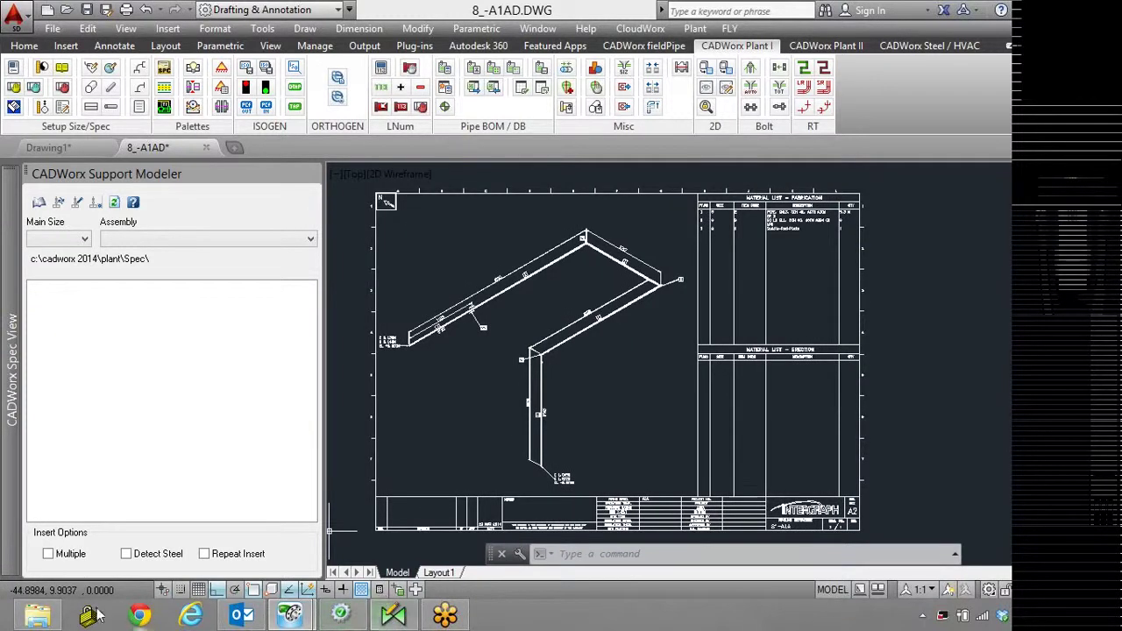
Step: Browse File Explorer to C:\CADWorx 2014\Plant\Isogen\I-Configure
click(37, 615)
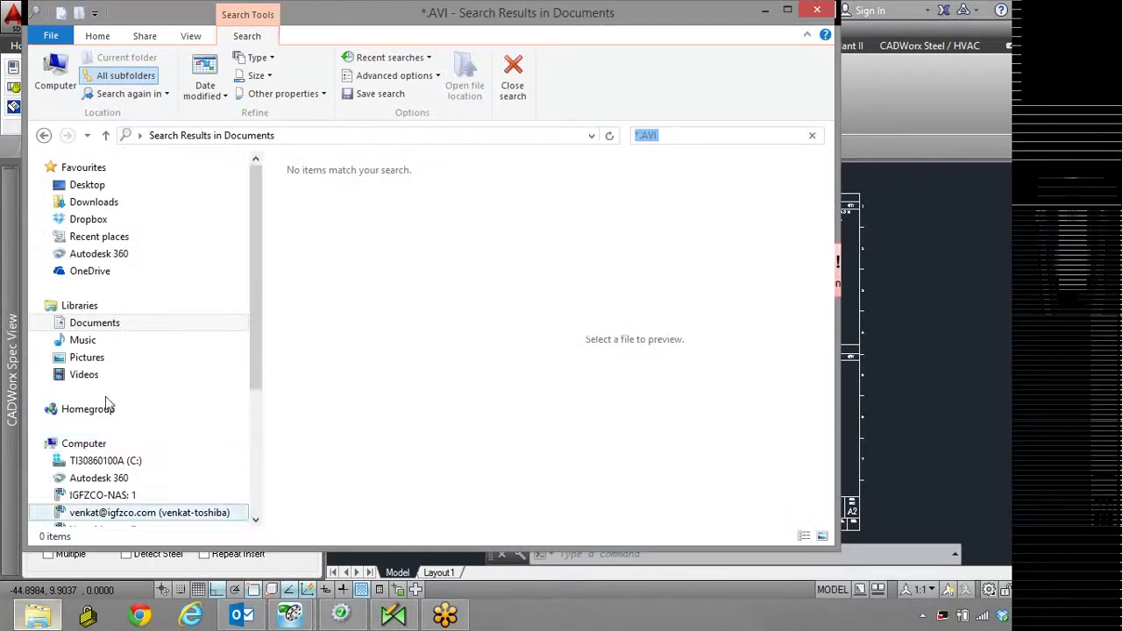
click(88, 460)
double_click(331, 203)
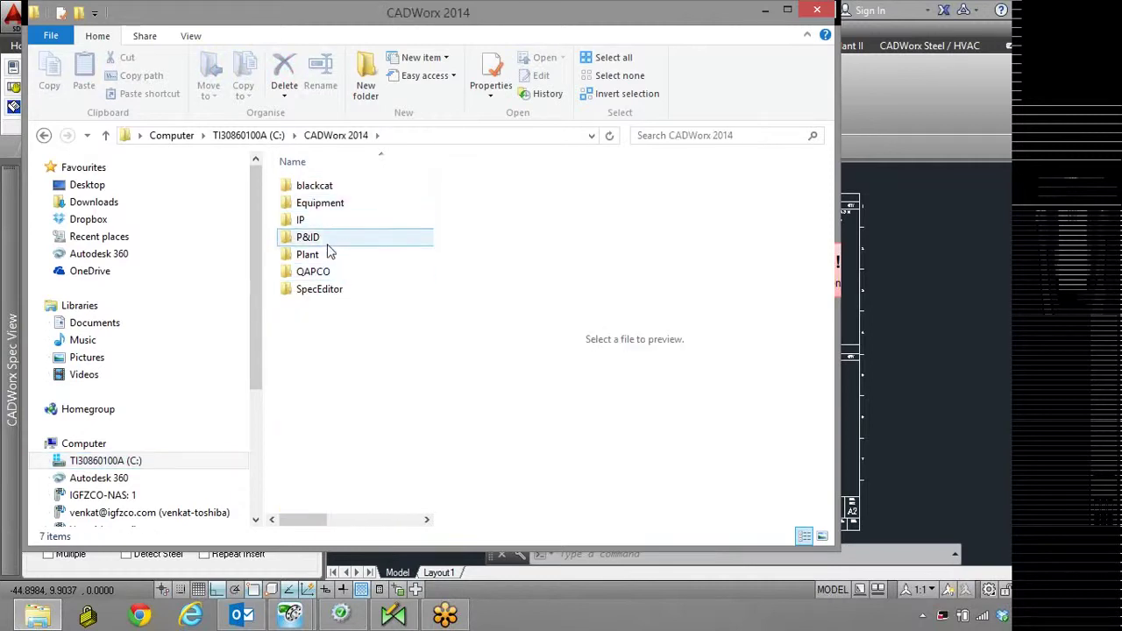
click(325, 254)
key(Return)
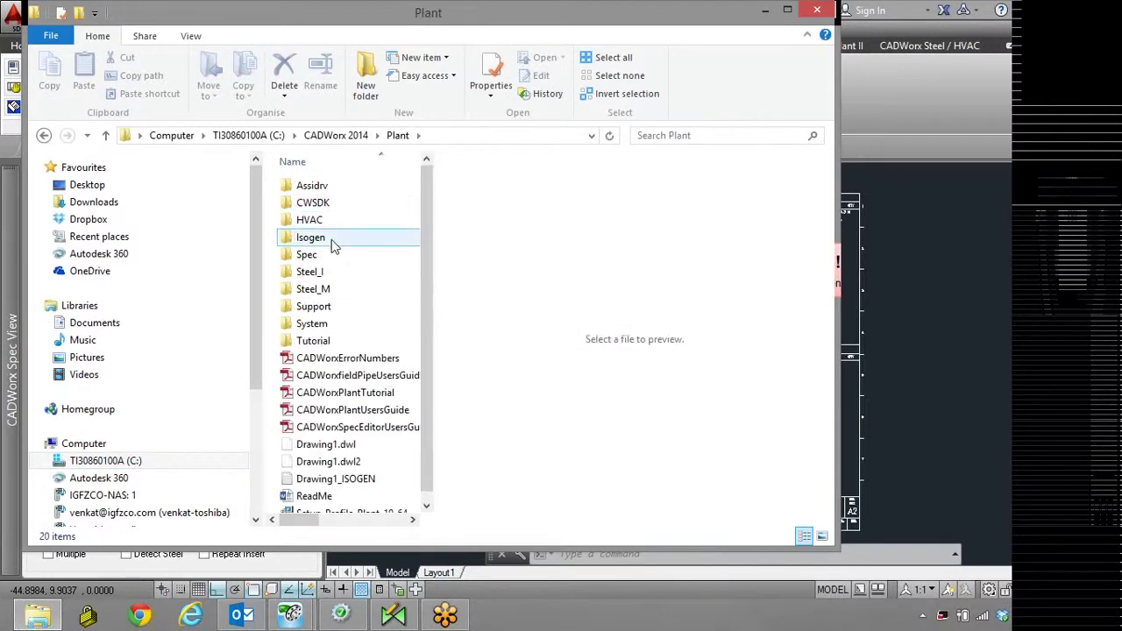
double_click(333, 241)
click(350, 187)
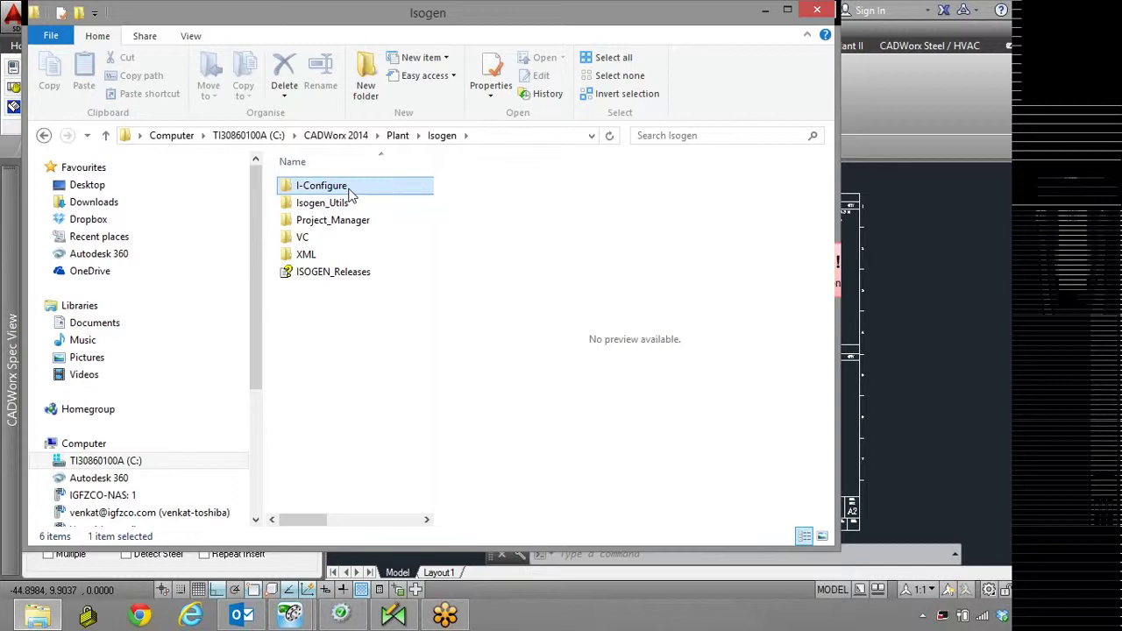
double_click(349, 195)
drag(426, 281, 429, 476)
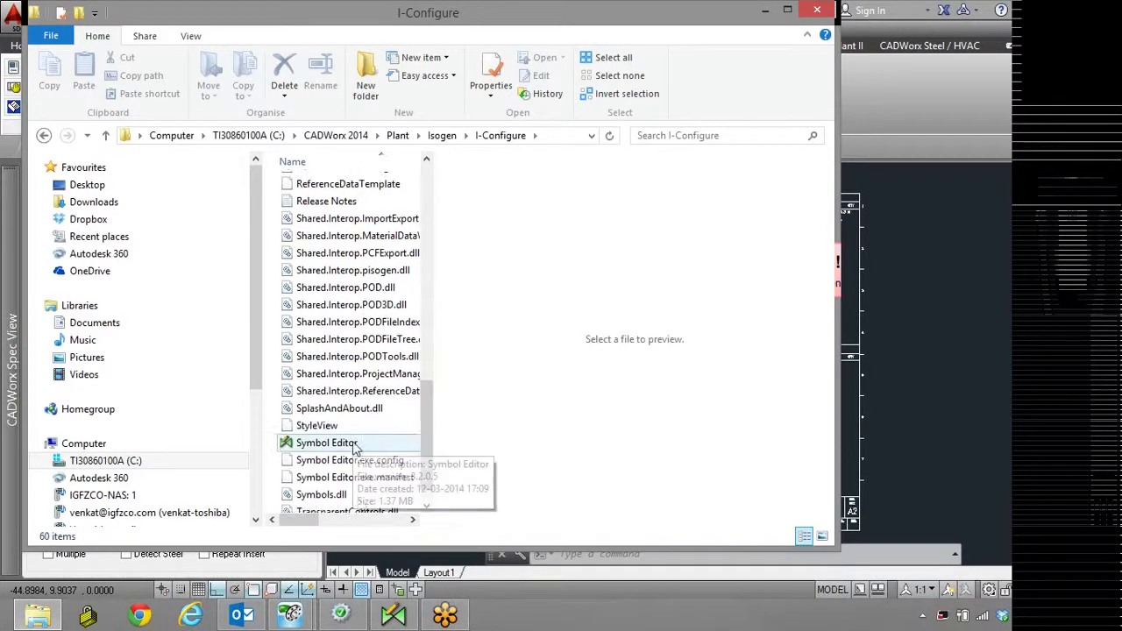
Step: Switch to the Symbol Editor and close the open IGSU symbol
click(394, 615)
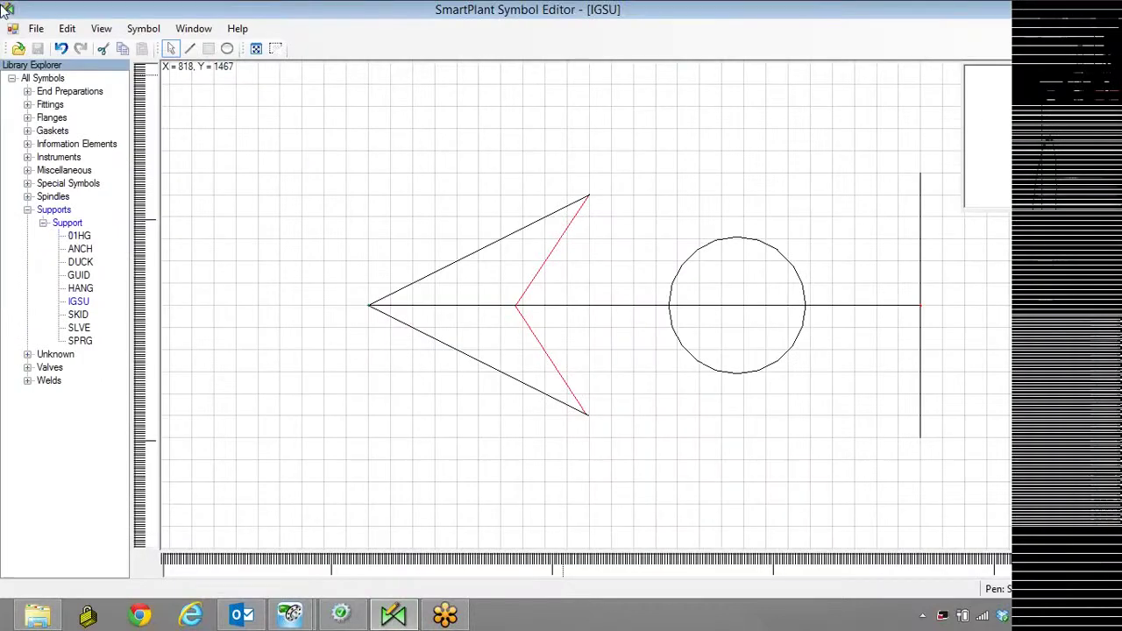
click(36, 28)
click(35, 173)
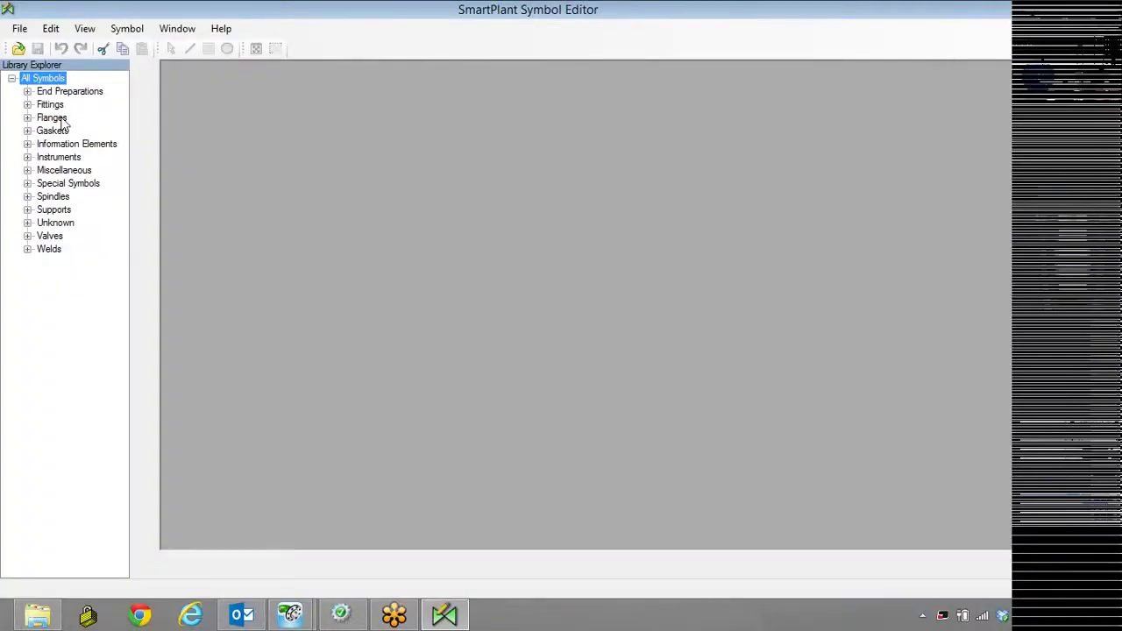
Step: Expand Supports > Support, browse HANG and GUID, and select SKID
click(28, 210)
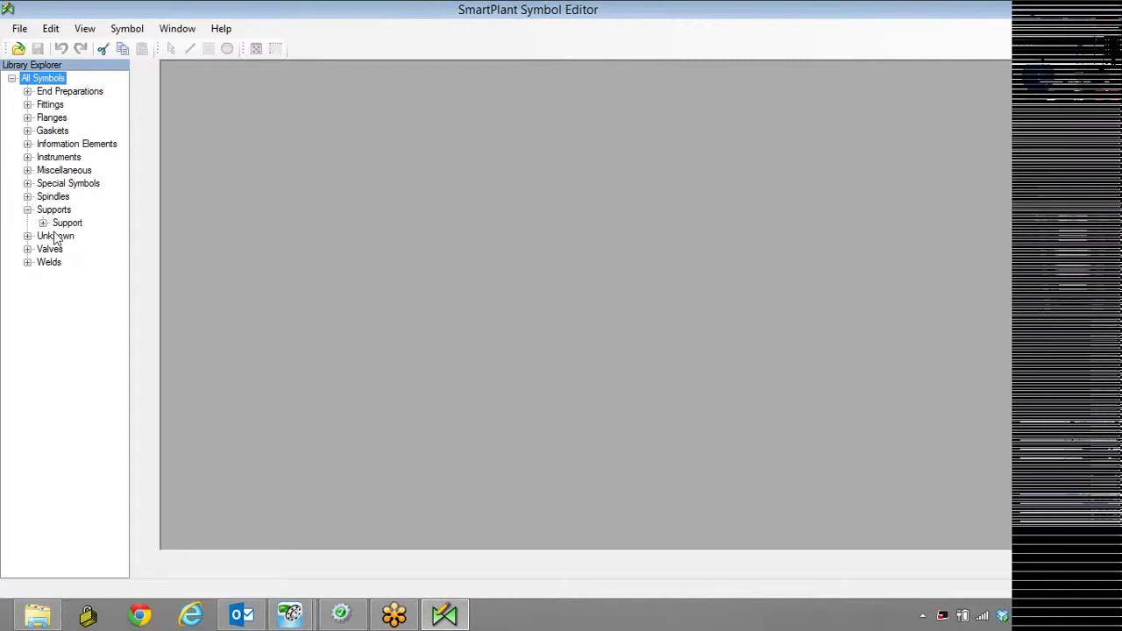
click(43, 224)
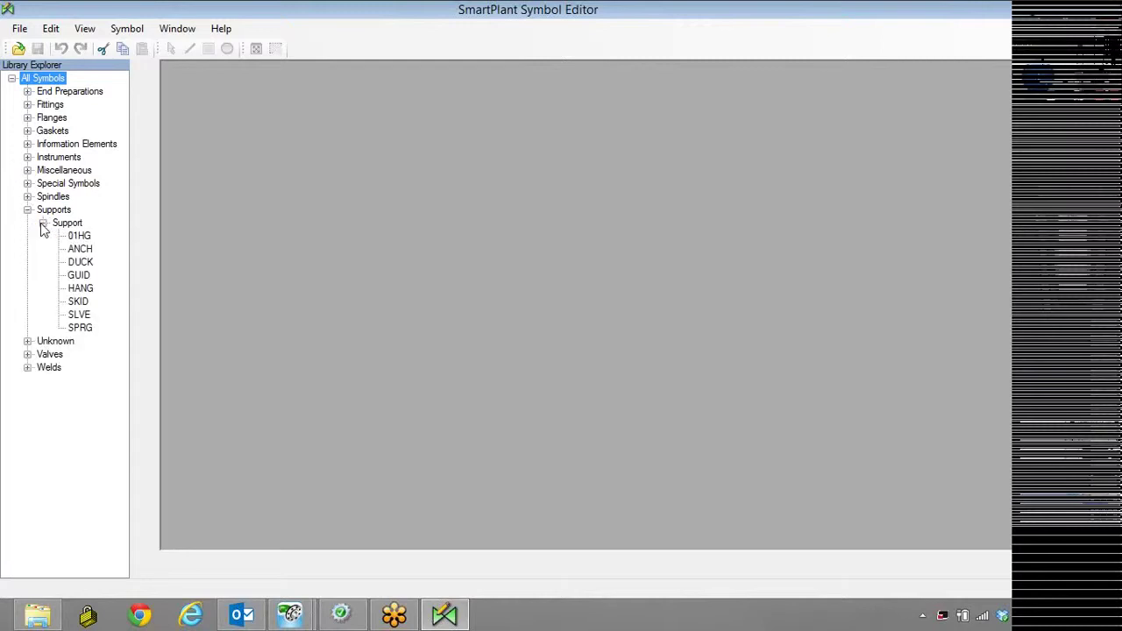
click(83, 291)
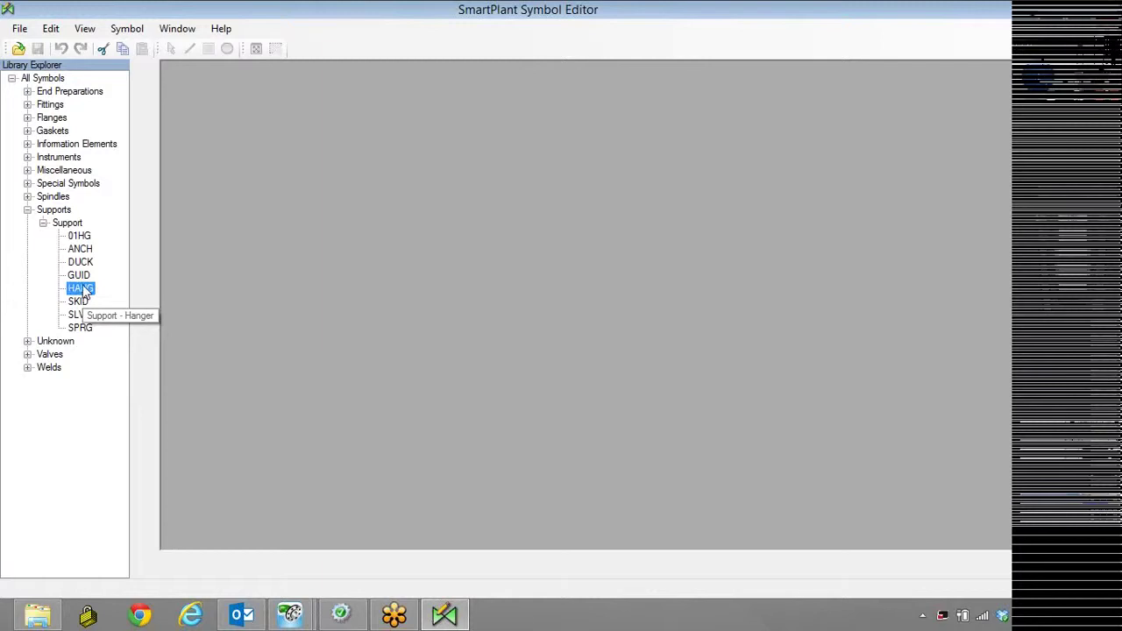
click(84, 279)
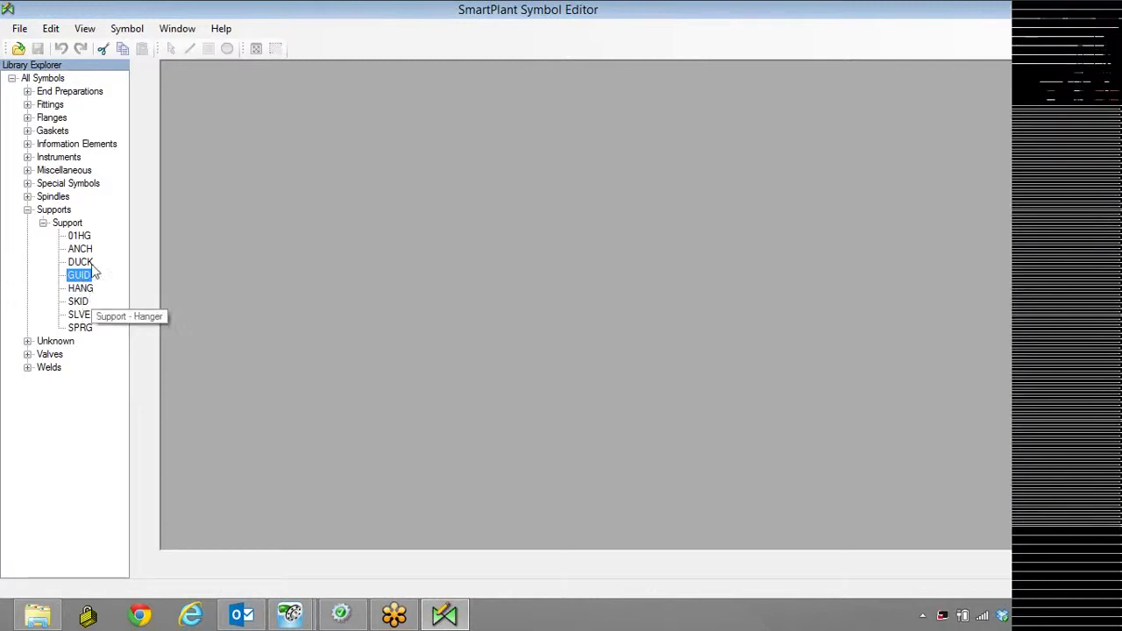
click(81, 290)
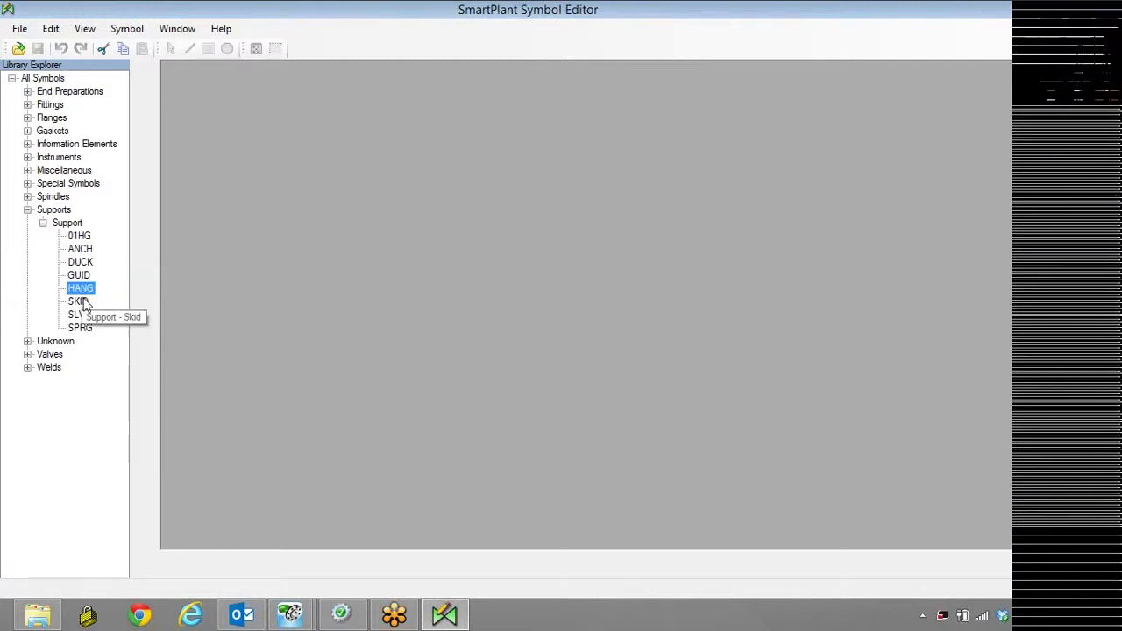
click(78, 301)
Step: Create symbol IGSU described 'Support - IMAGGRAFIX' with Copy original symbol graphics ticked
click(128, 28)
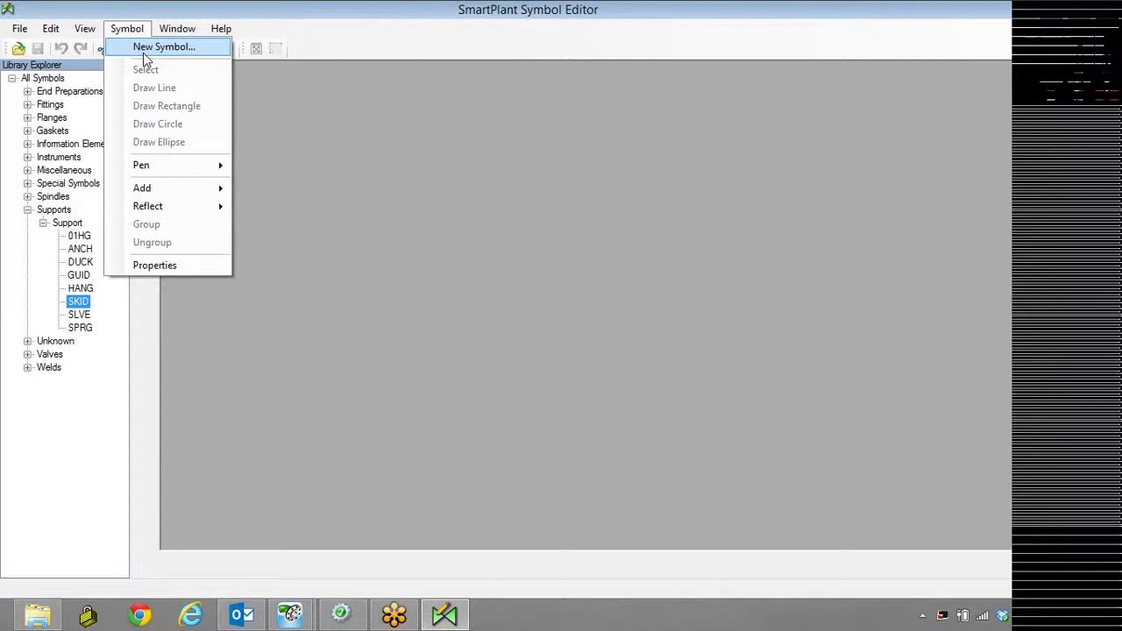
click(143, 45)
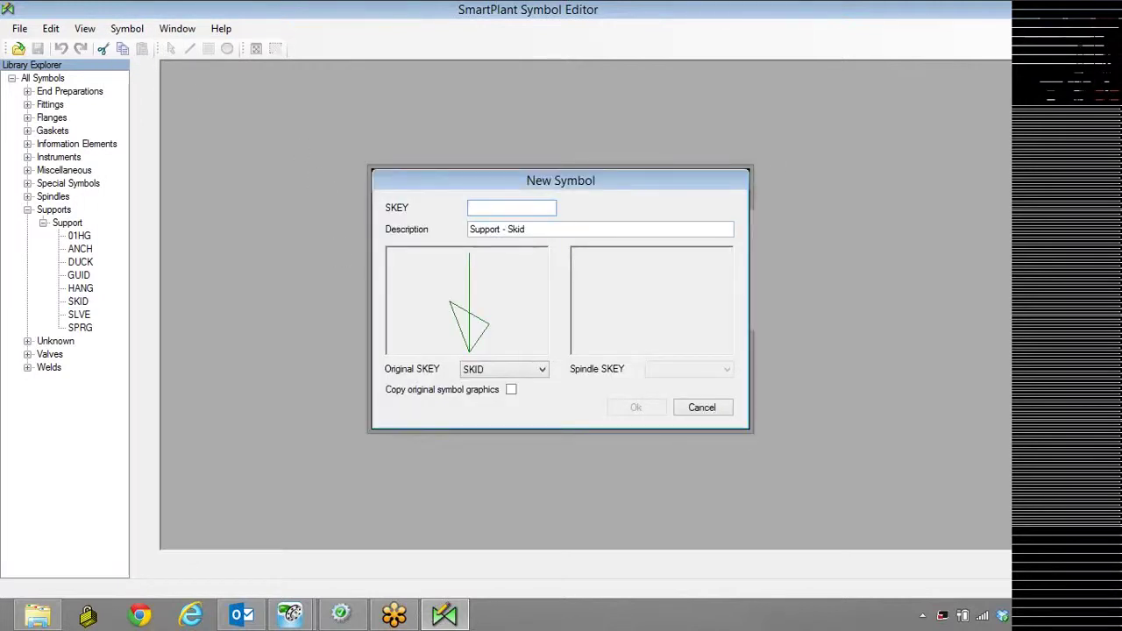
text(IGSU)
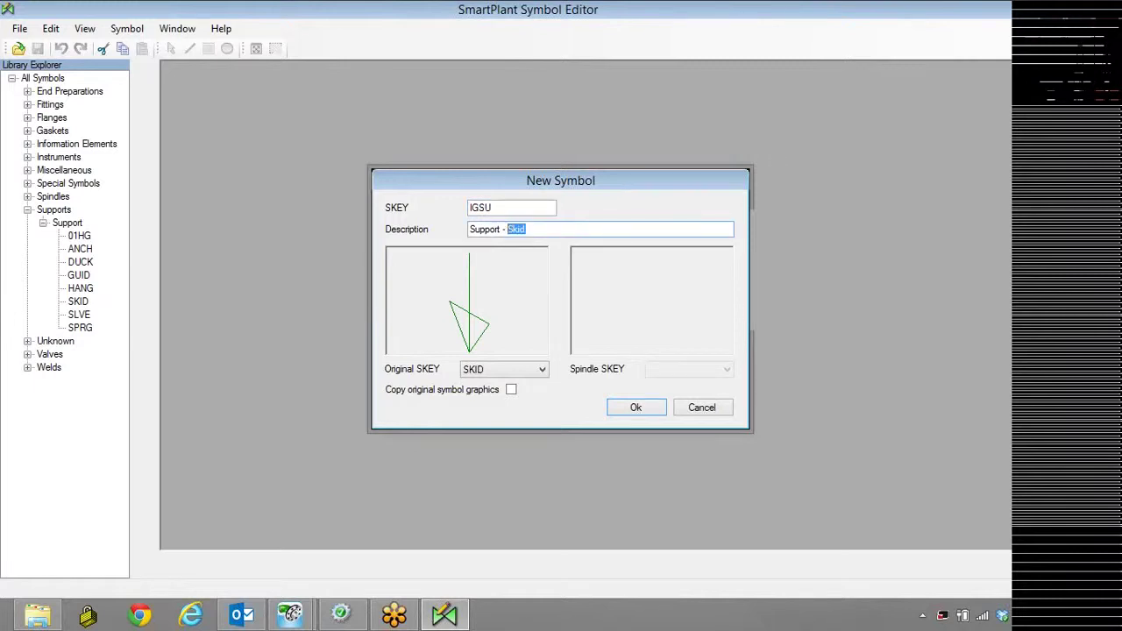
click(514, 391)
click(637, 408)
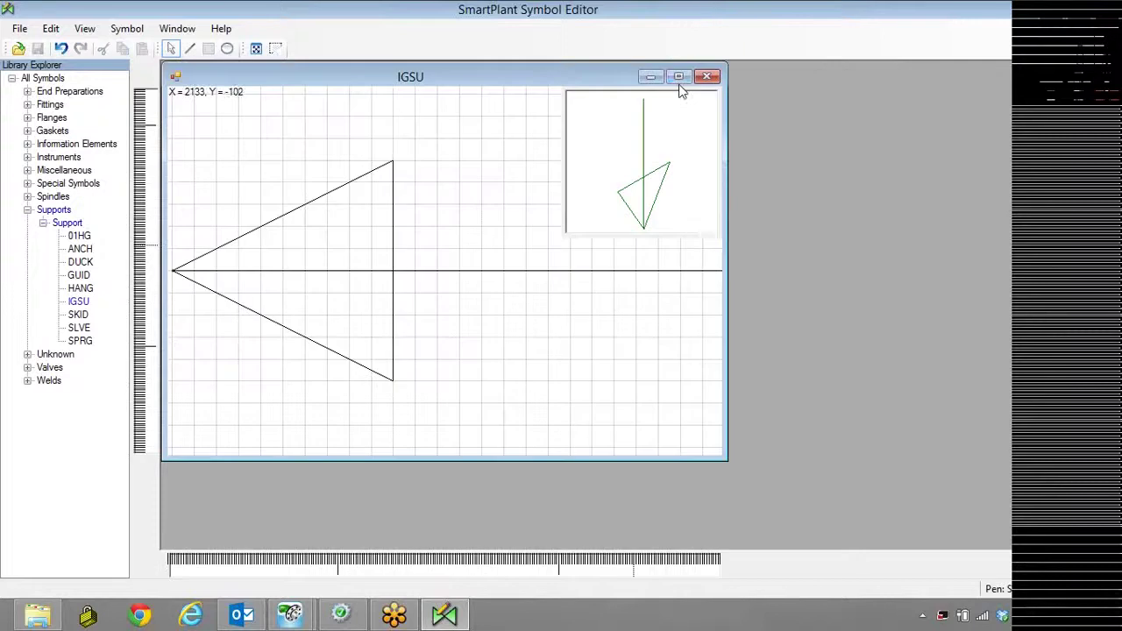
Step: Maximize the IGSU window, ungroup its graphic, and delete the triangle's vertical back edge
click(678, 78)
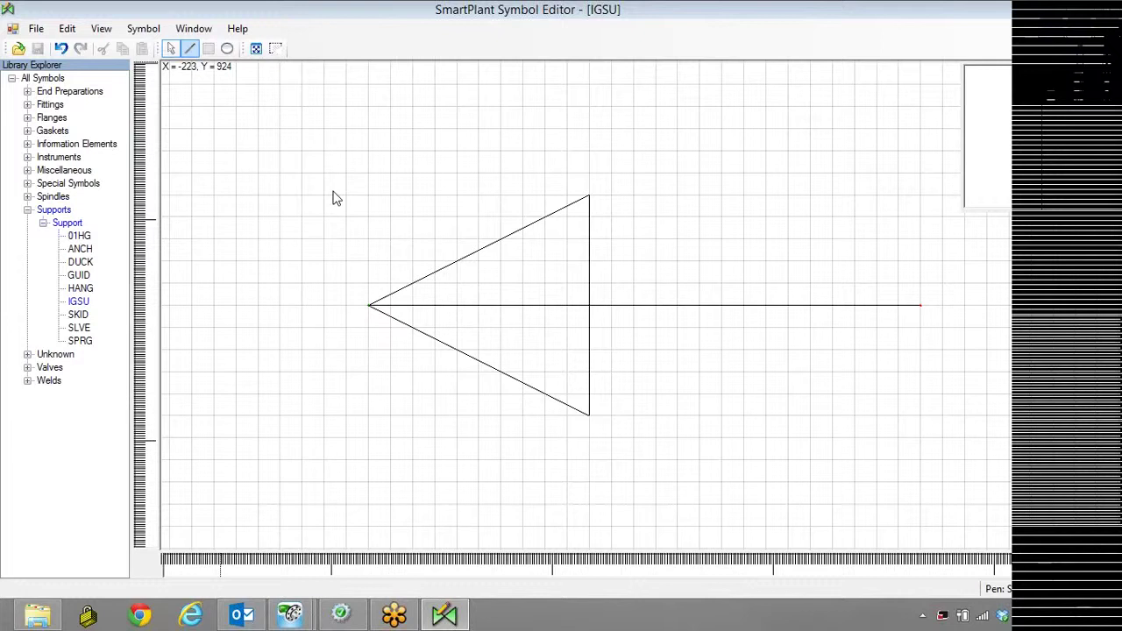
click(589, 269)
right_click(589, 268)
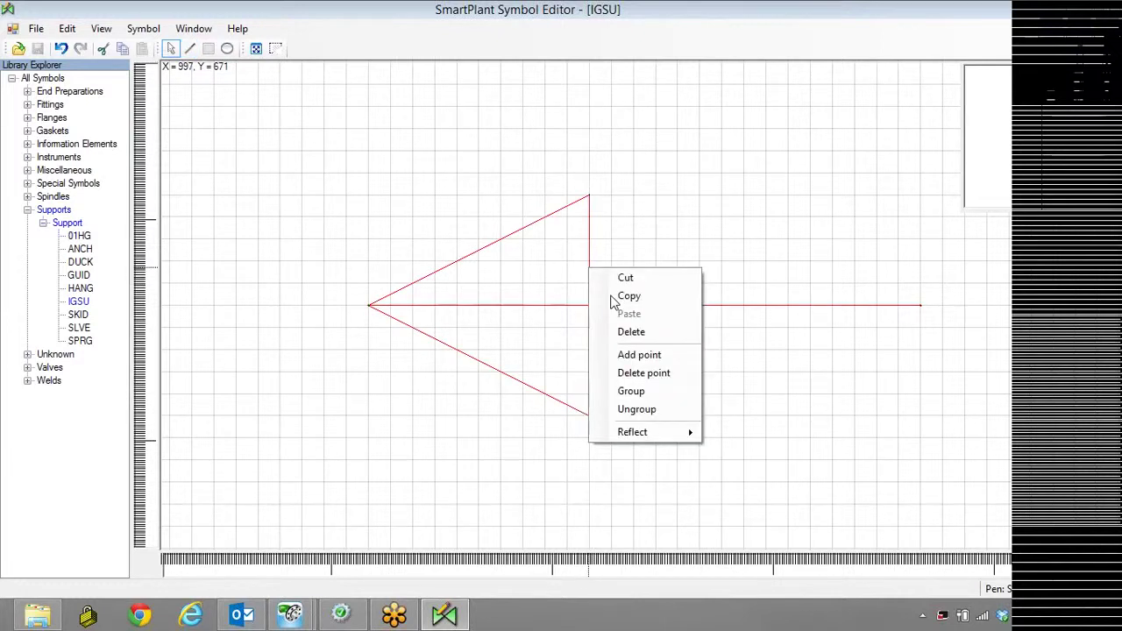
click(645, 409)
click(590, 278)
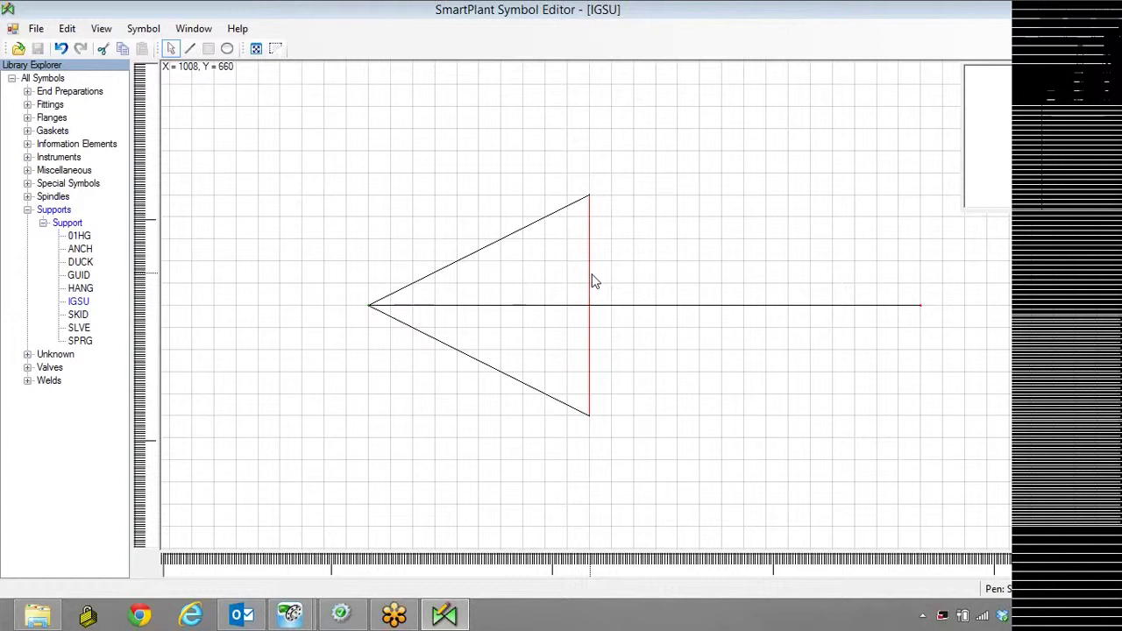
key(Delete)
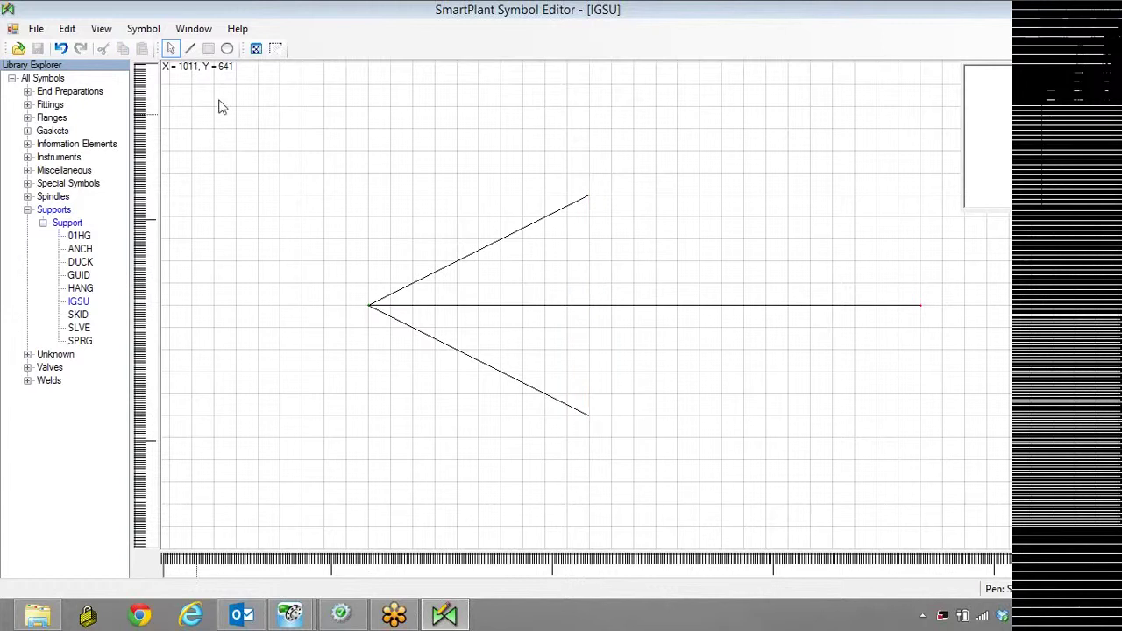
Step: Draw the inner arrowhead line from the lower tip to the upper tip
click(191, 48)
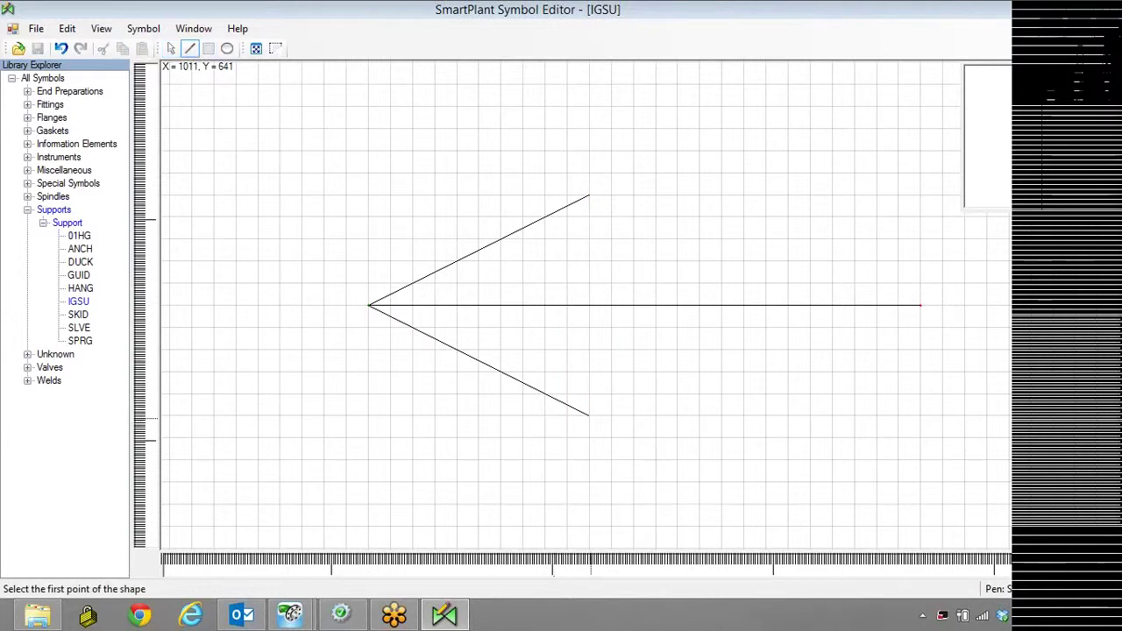
click(590, 416)
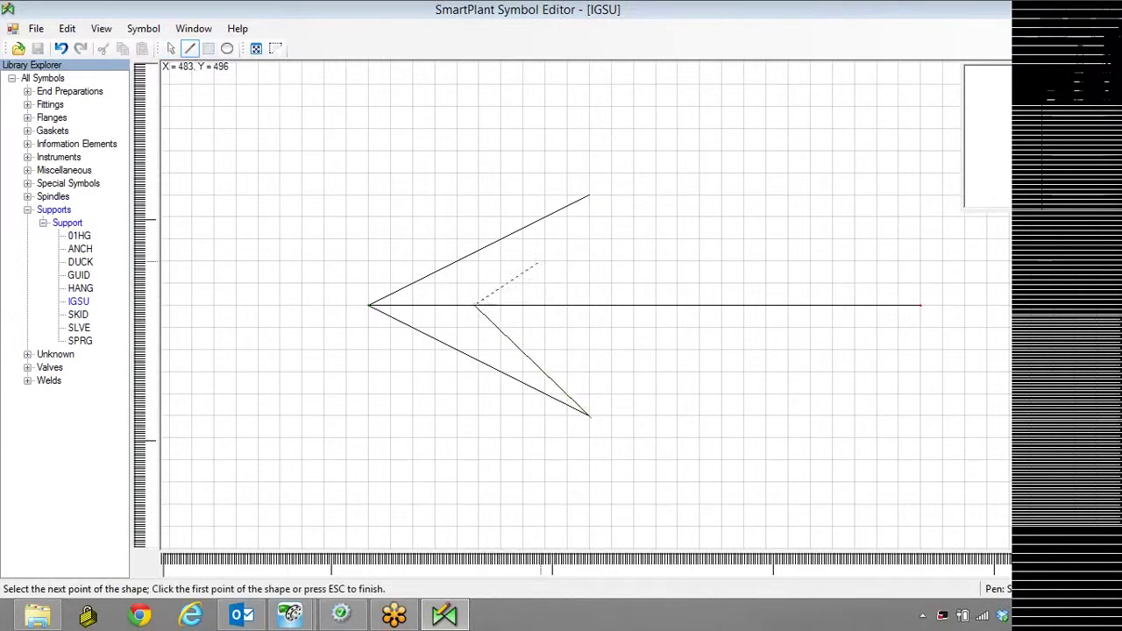
click(588, 197)
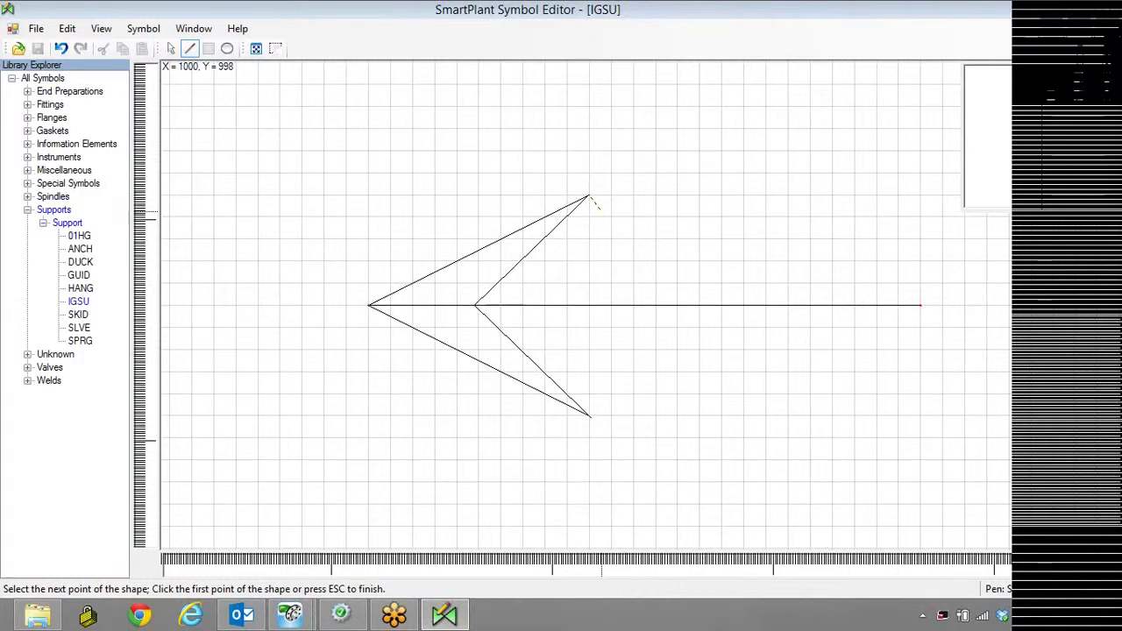
key(Escape)
right_click(615, 229)
key(Escape)
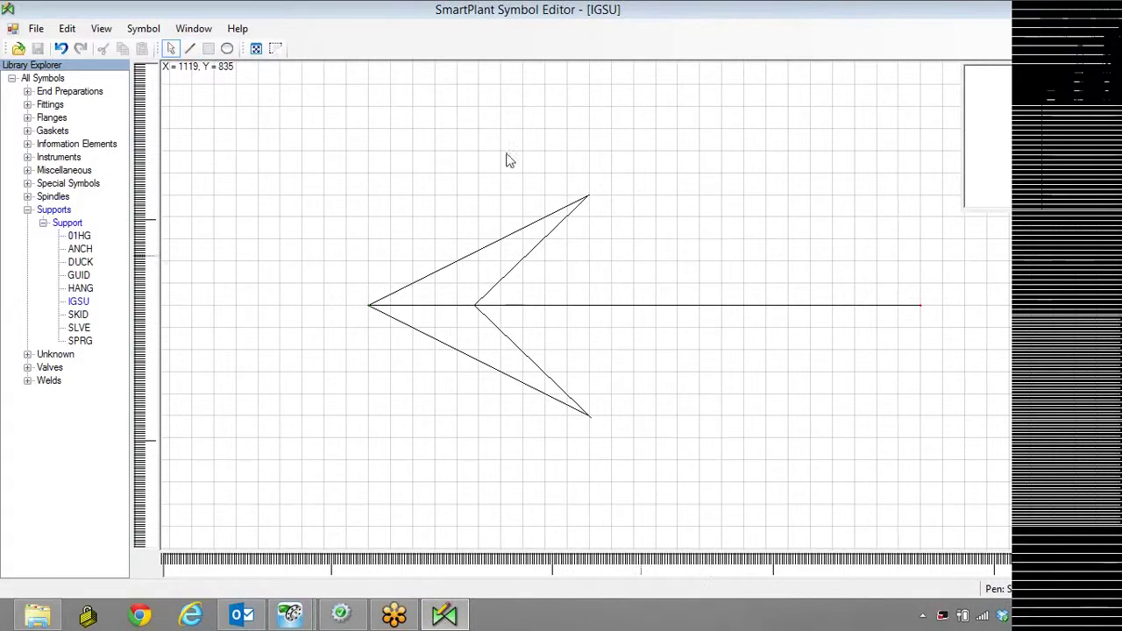
Step: Draw a vertical bar across the shaft's right end
click(190, 48)
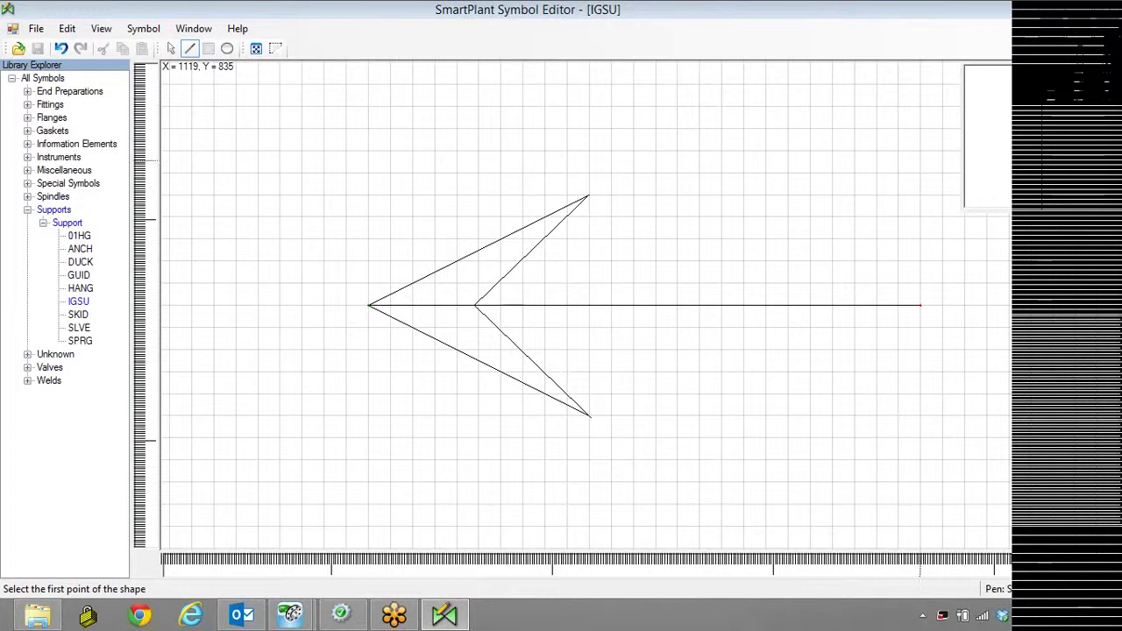
click(921, 305)
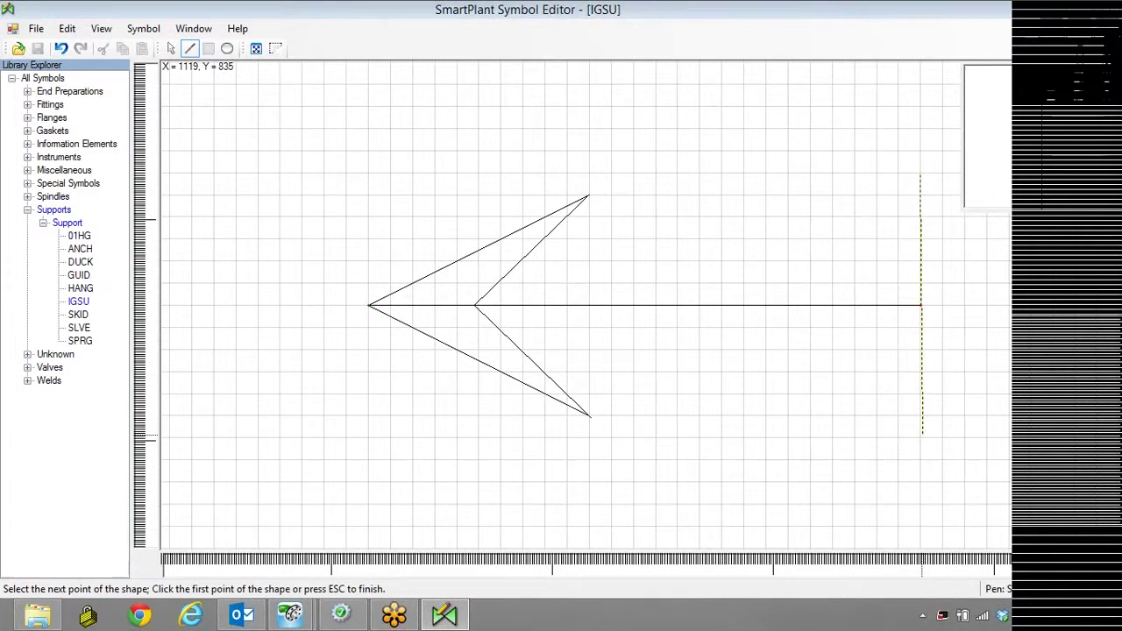
click(922, 434)
right_click(922, 439)
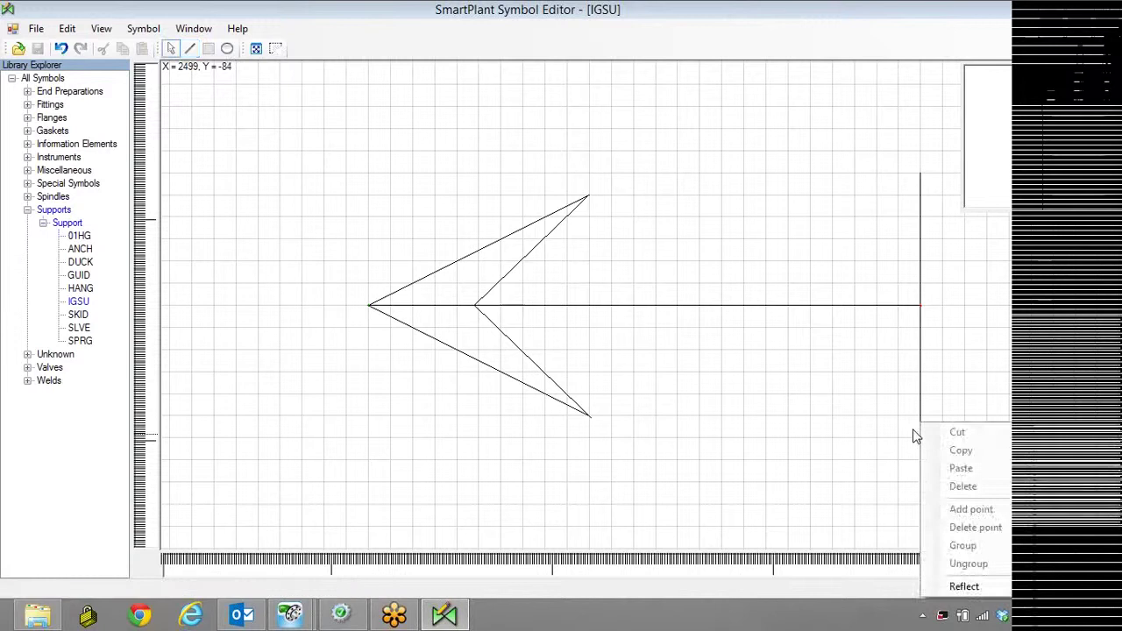
click(916, 436)
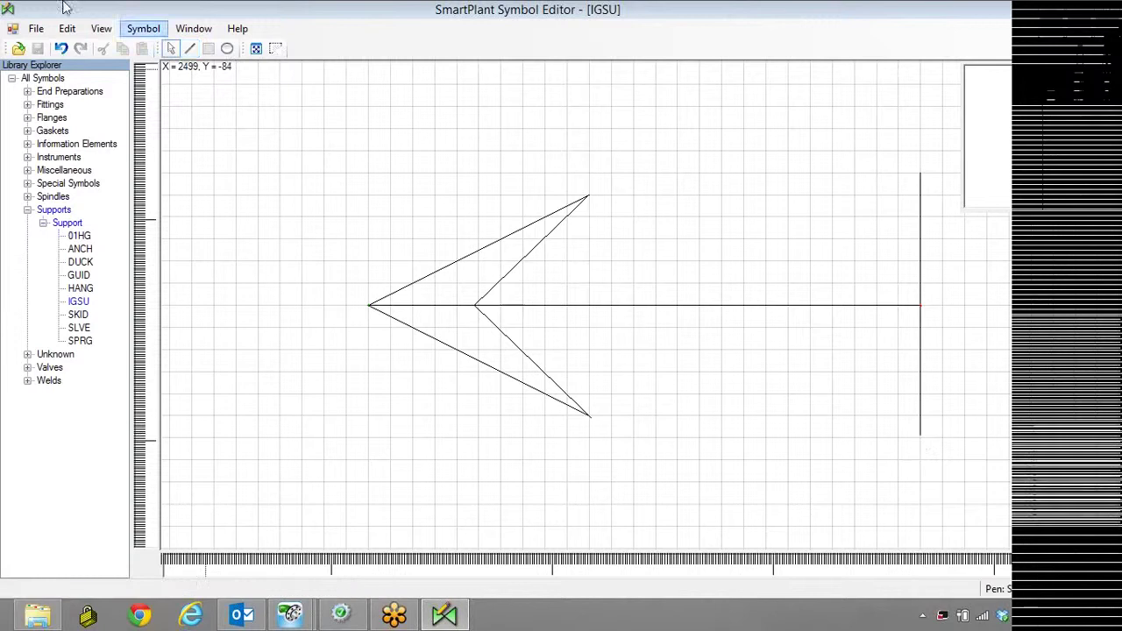
Step: Draw a rectangle straddling the shaft between the arrowhead and the end bar
click(209, 49)
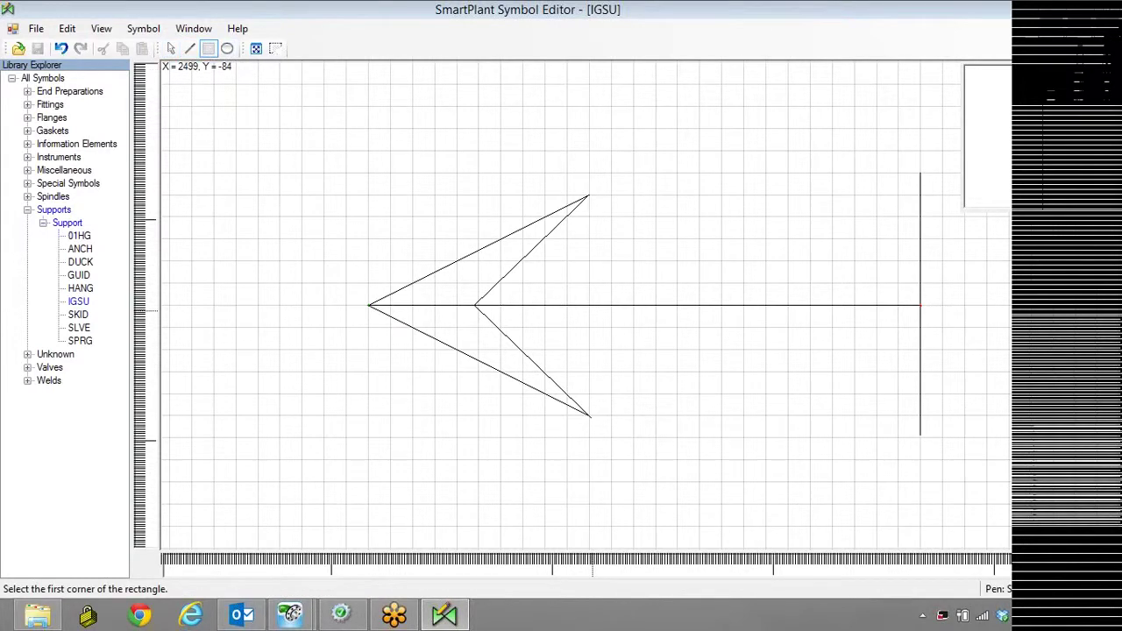
click(614, 261)
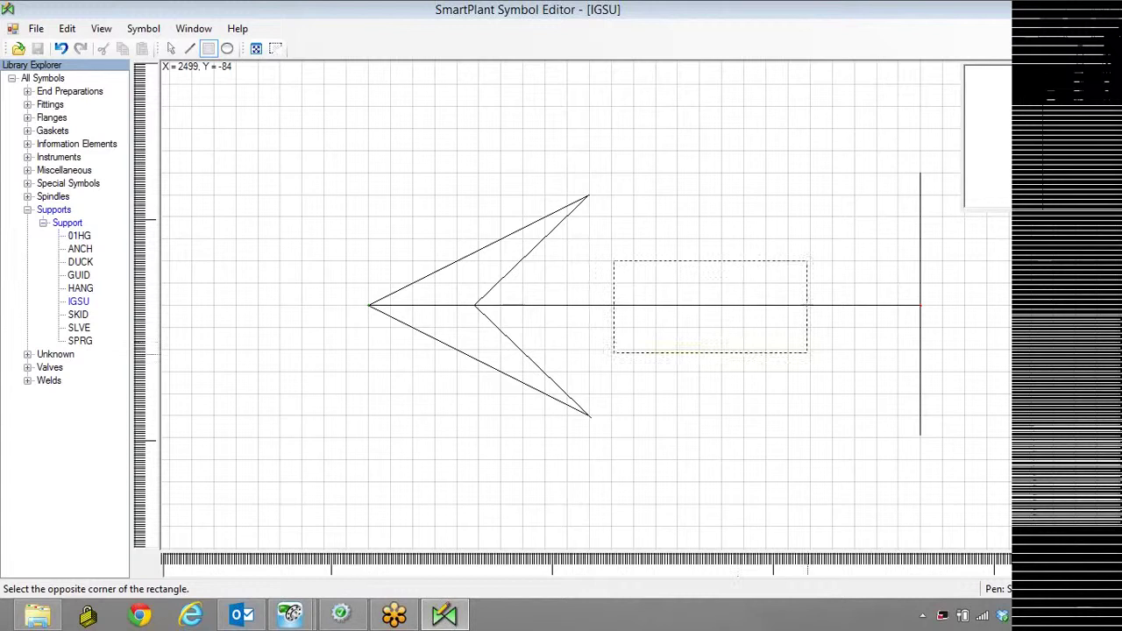
click(833, 349)
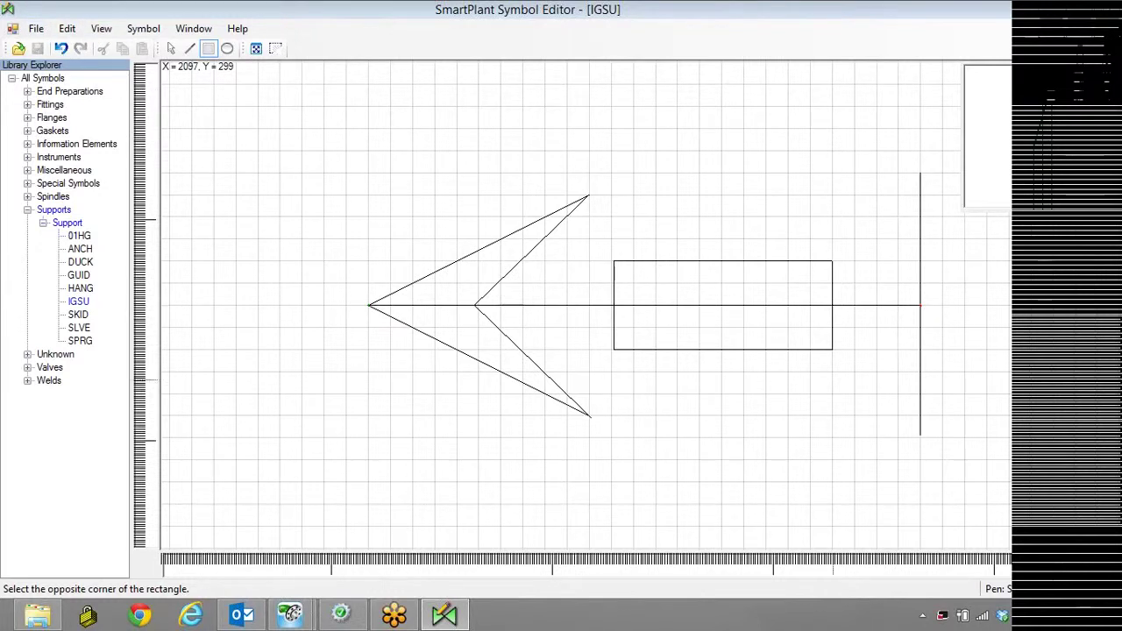
Step: Browse the Symbol menu's Add and Reflect submenus, then go to the File menu's export options
click(143, 29)
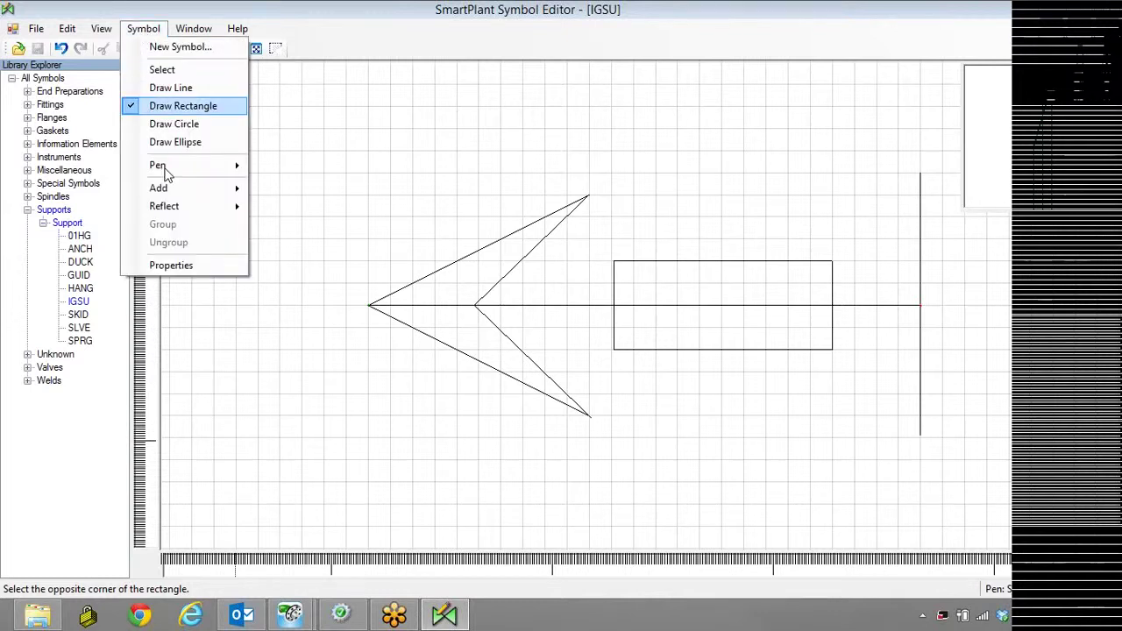
mouse_move(180, 191)
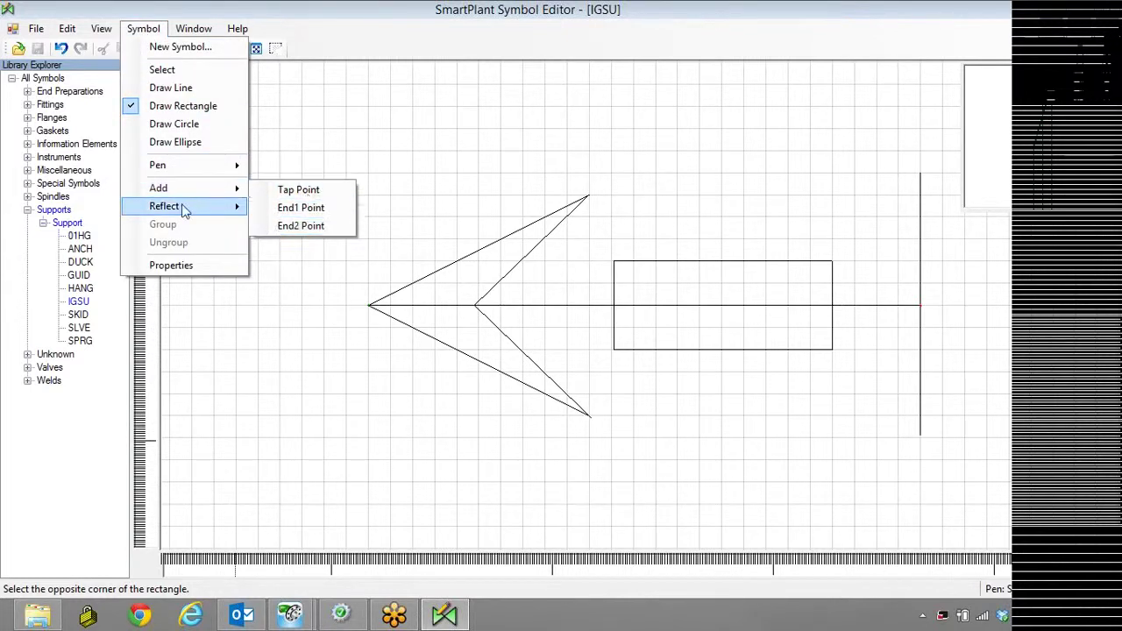
mouse_move(218, 206)
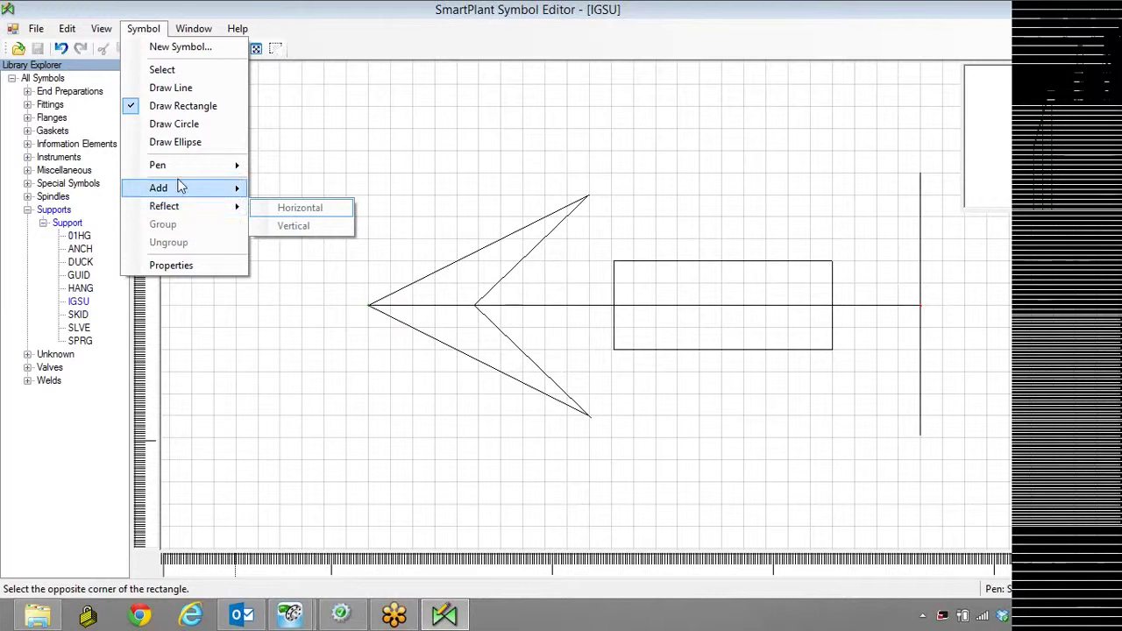
click(19, 48)
click(35, 28)
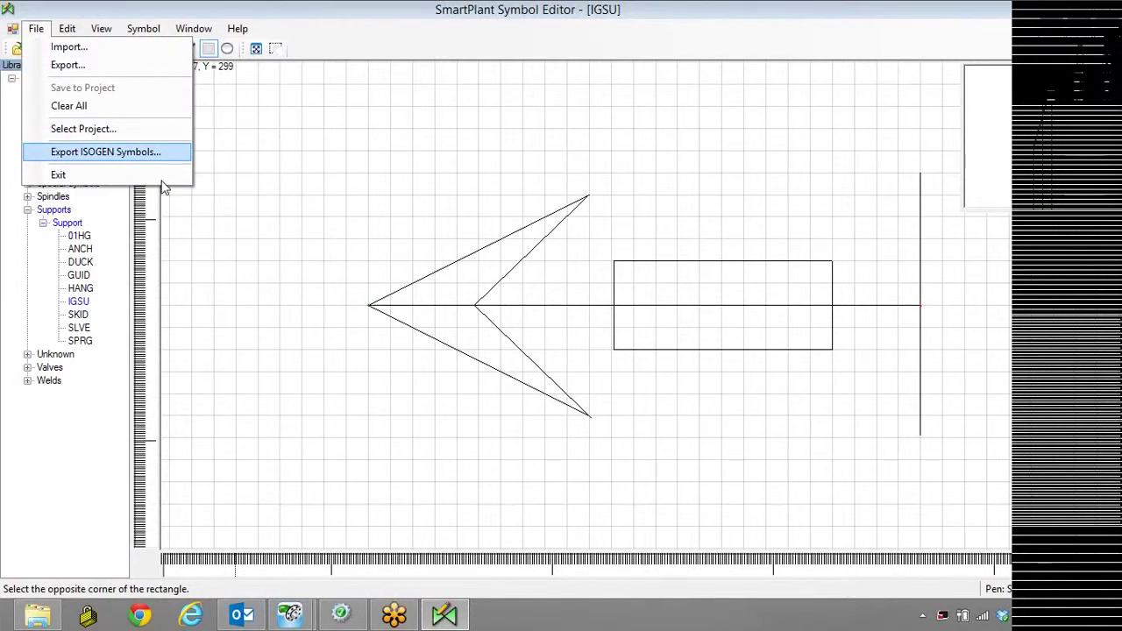
Step: Start Export ISOGEN Symbols and browse to C:\iso2\Project1\Final-Basic
click(132, 152)
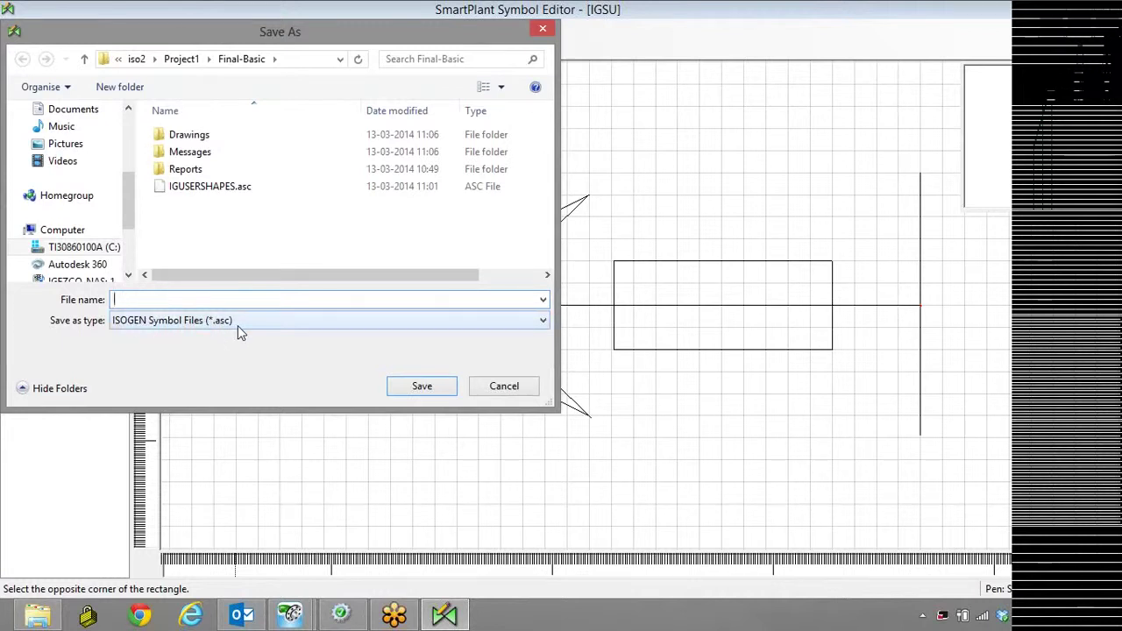
click(133, 59)
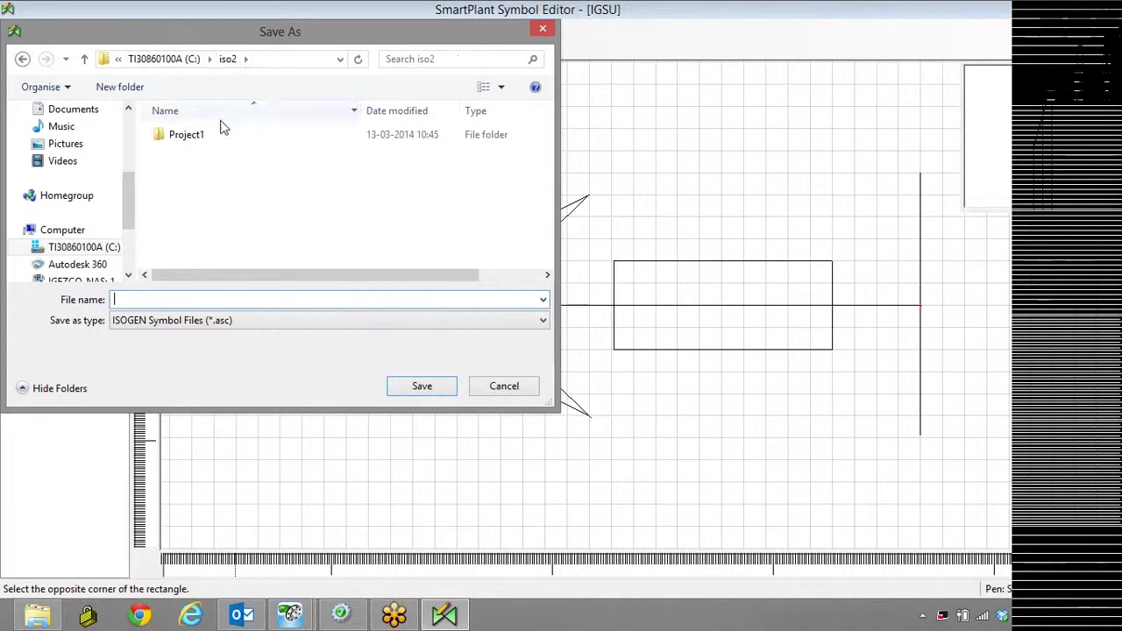
click(158, 60)
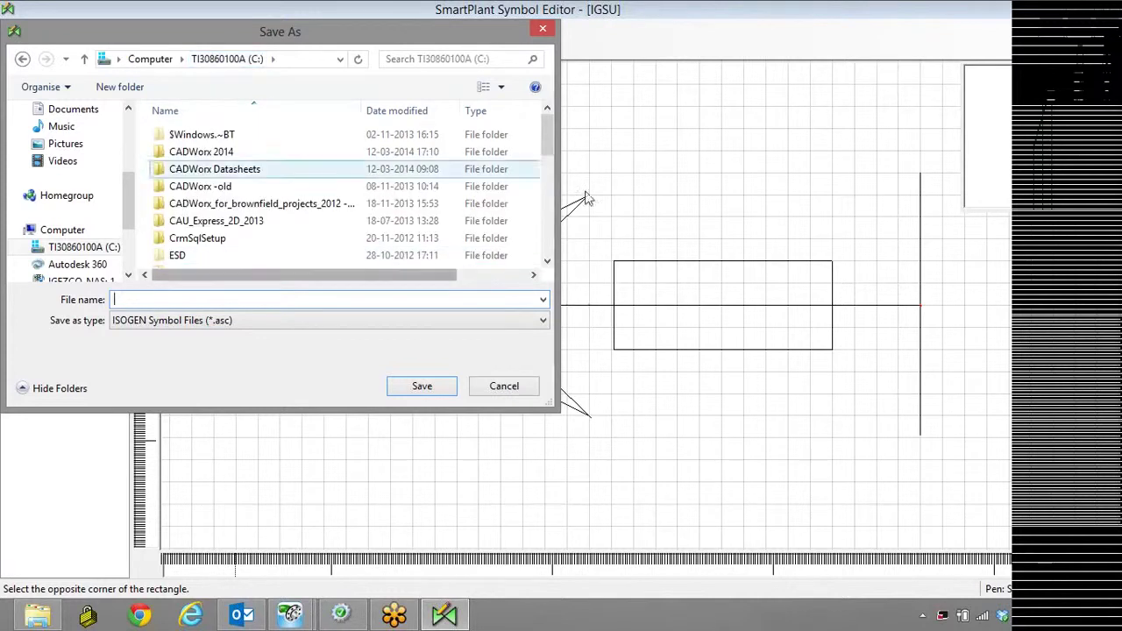
scroll(225, 176, down, 5)
scroll(225, 176, up, 1)
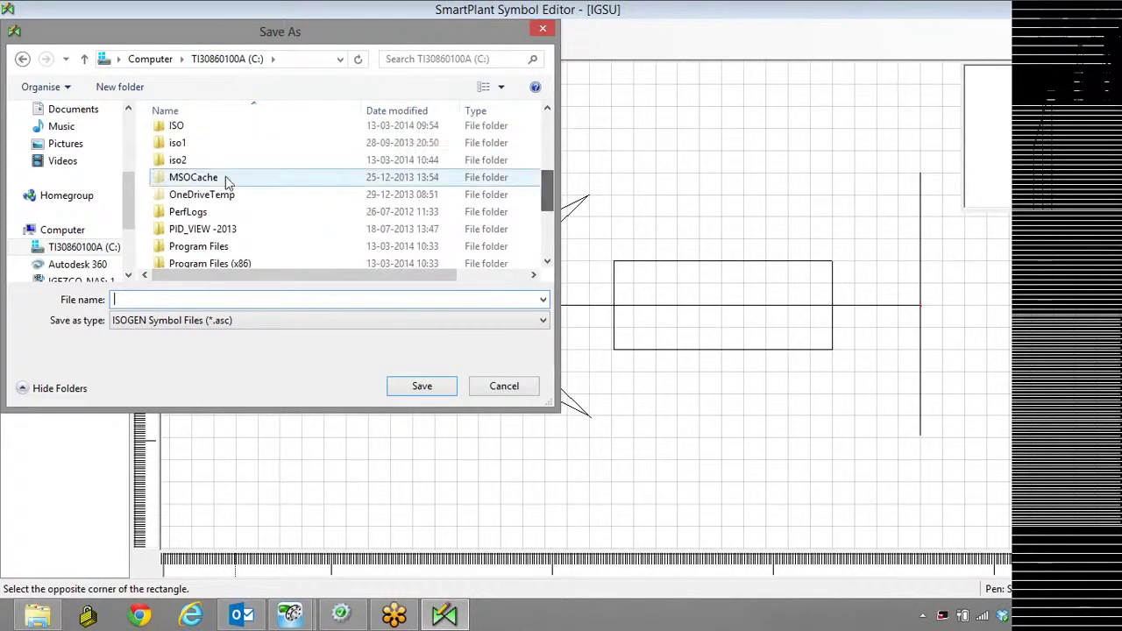
double_click(208, 159)
double_click(207, 136)
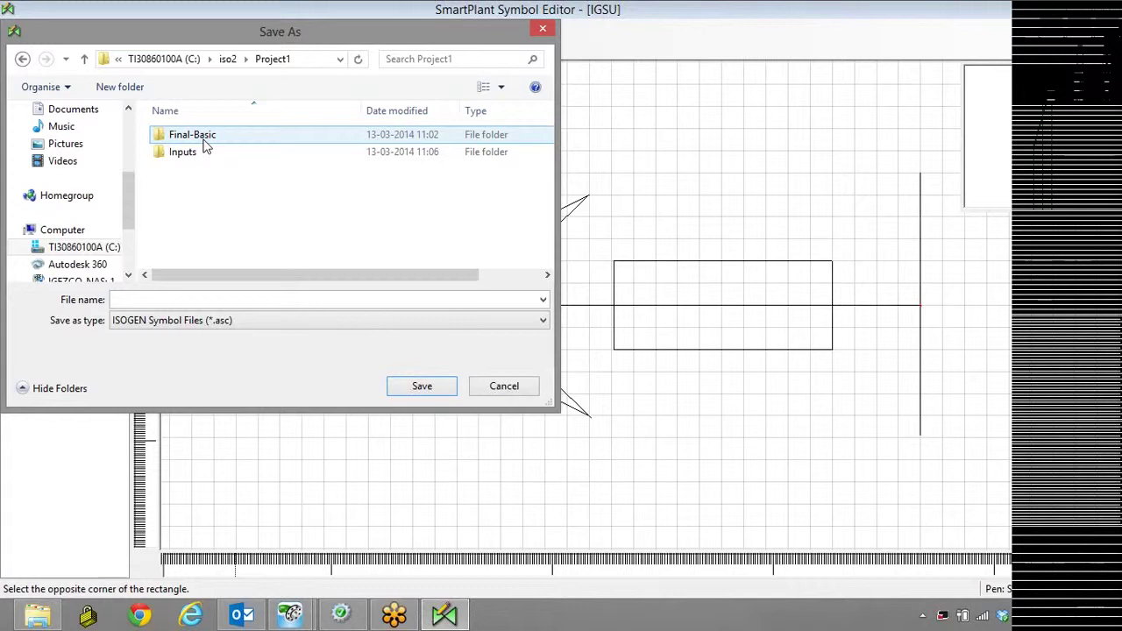
double_click(215, 139)
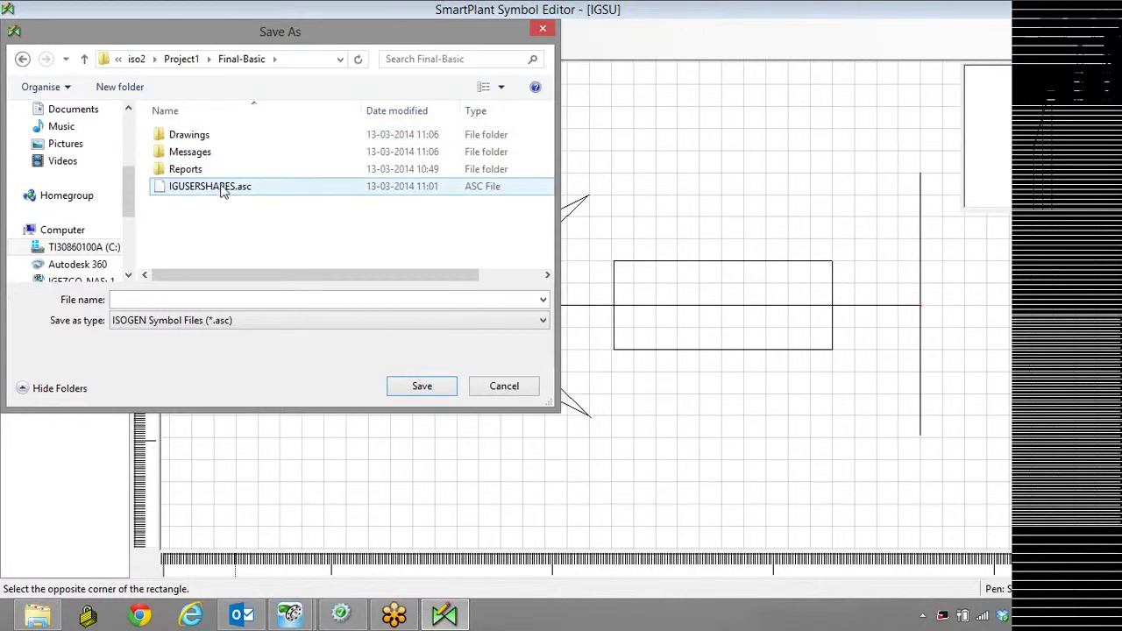
Step: Save over IGUSERSHAPES.asc, confirming replacement of the existing file
click(223, 188)
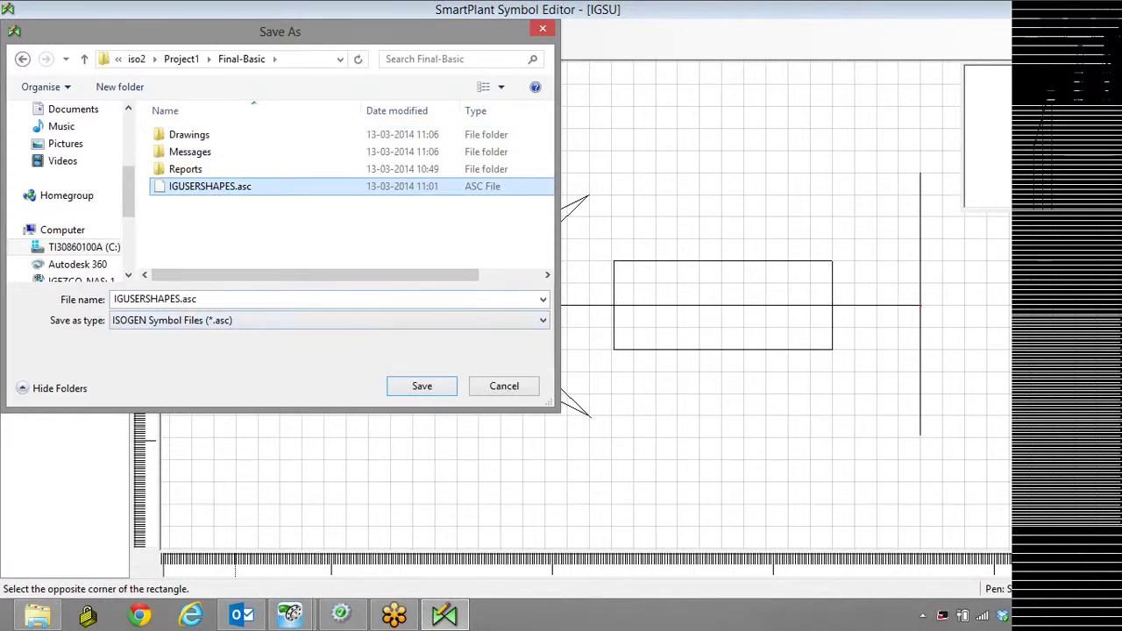
key(Tab)
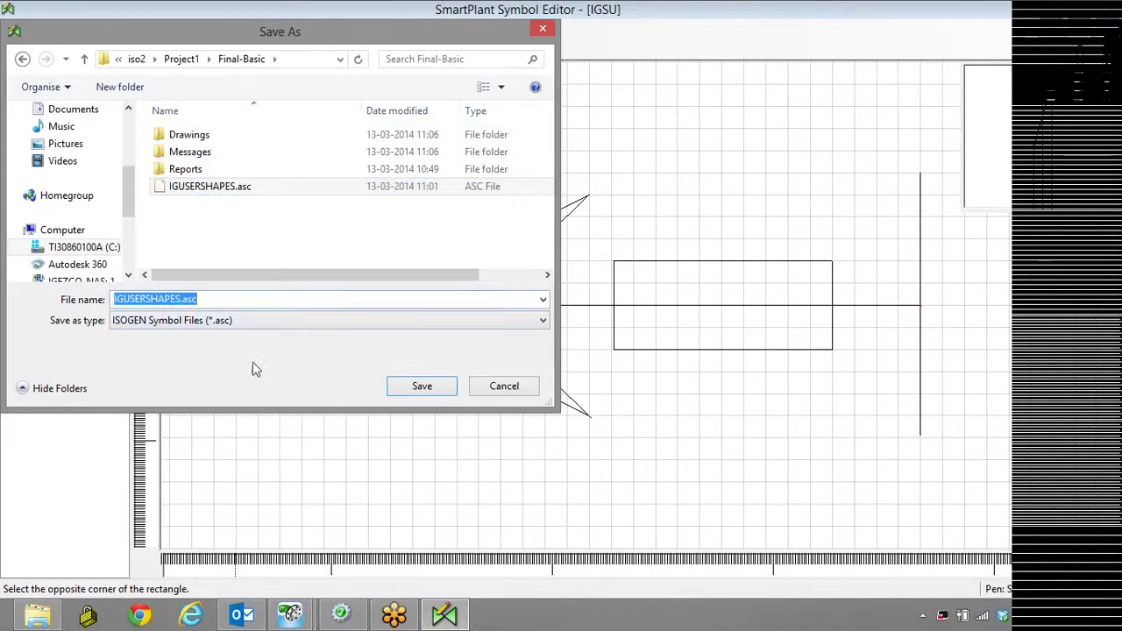
click(421, 386)
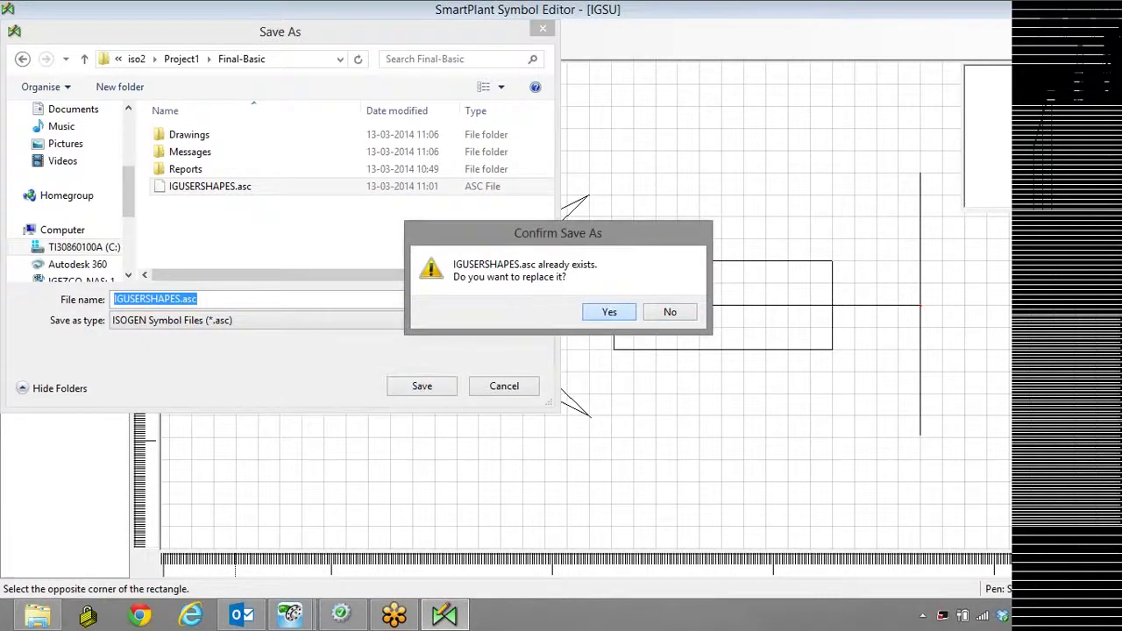
key(Return)
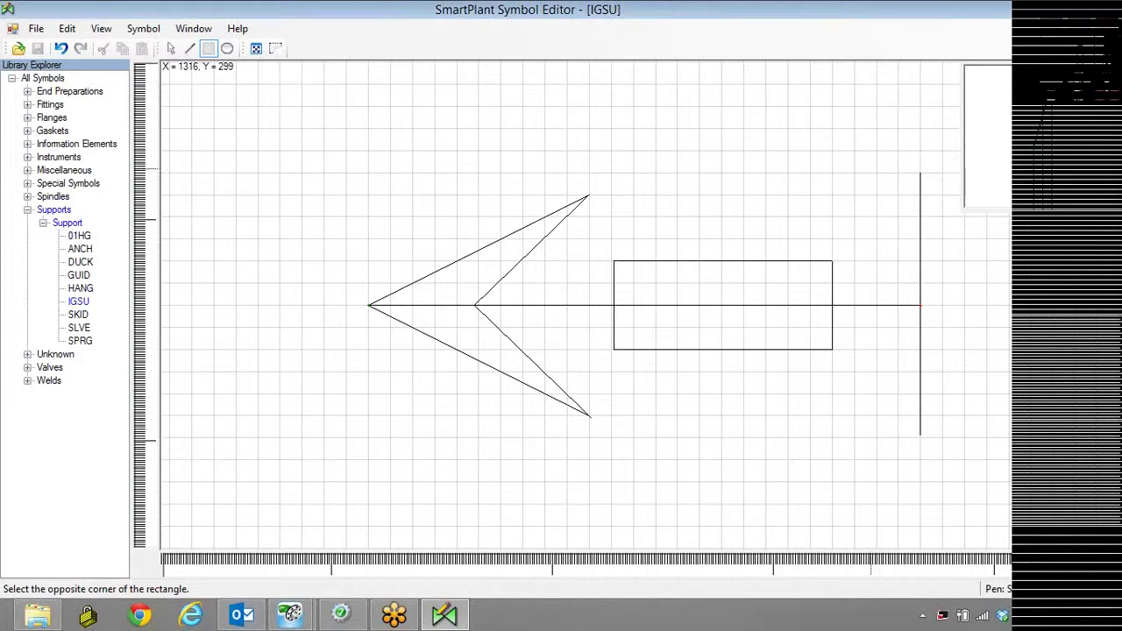
Step: Switch to I-Configure and open the Final-Basic style under Project1
click(342, 618)
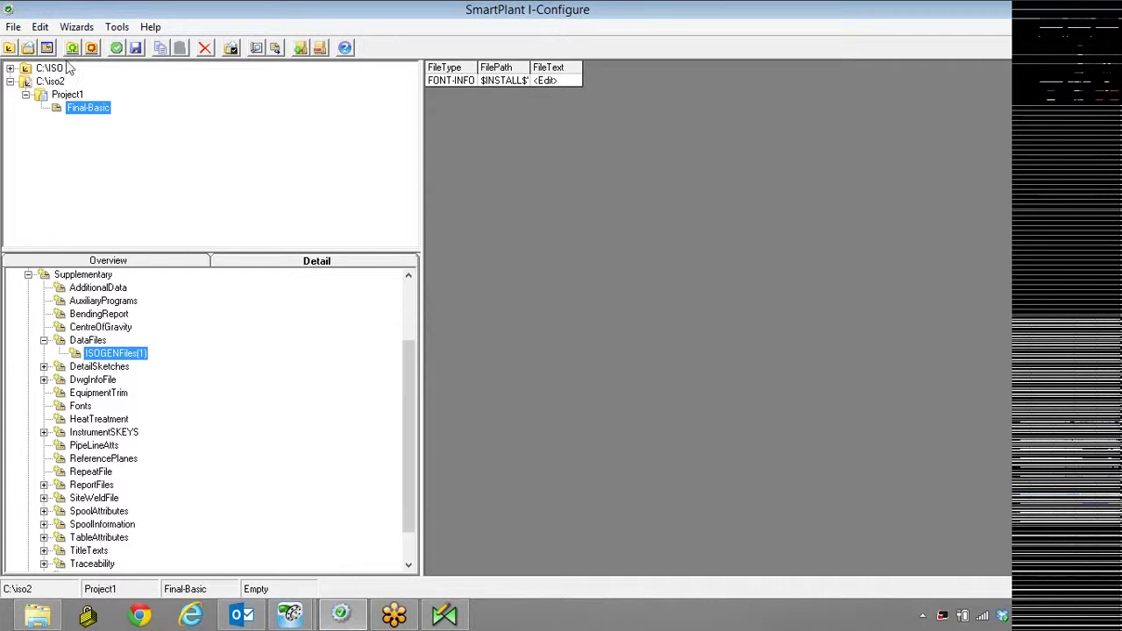
click(62, 95)
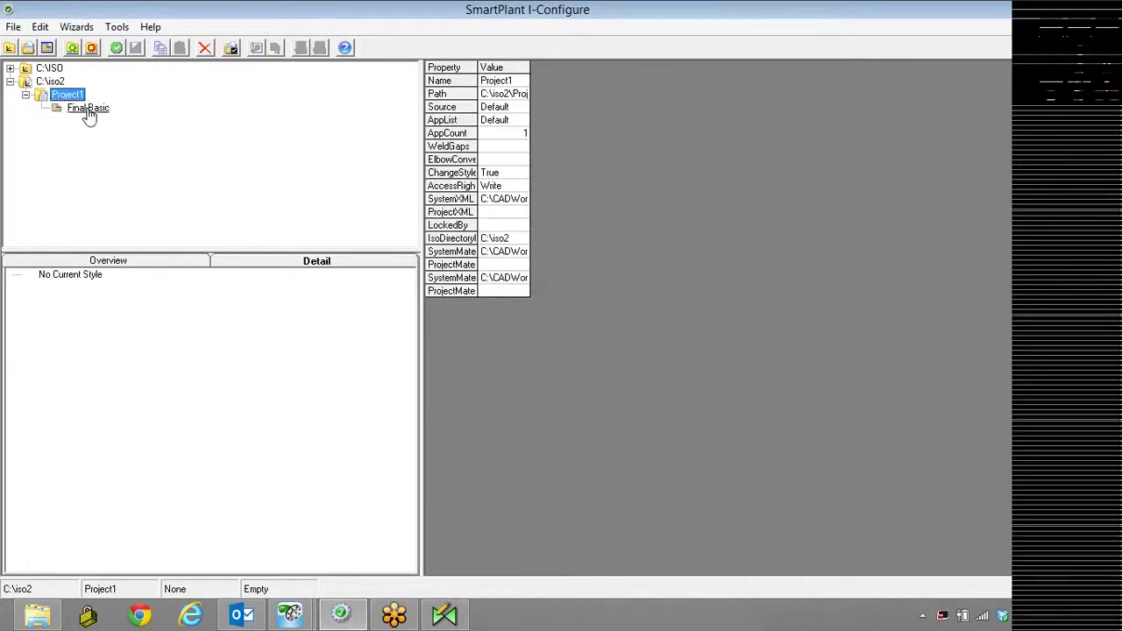
click(88, 108)
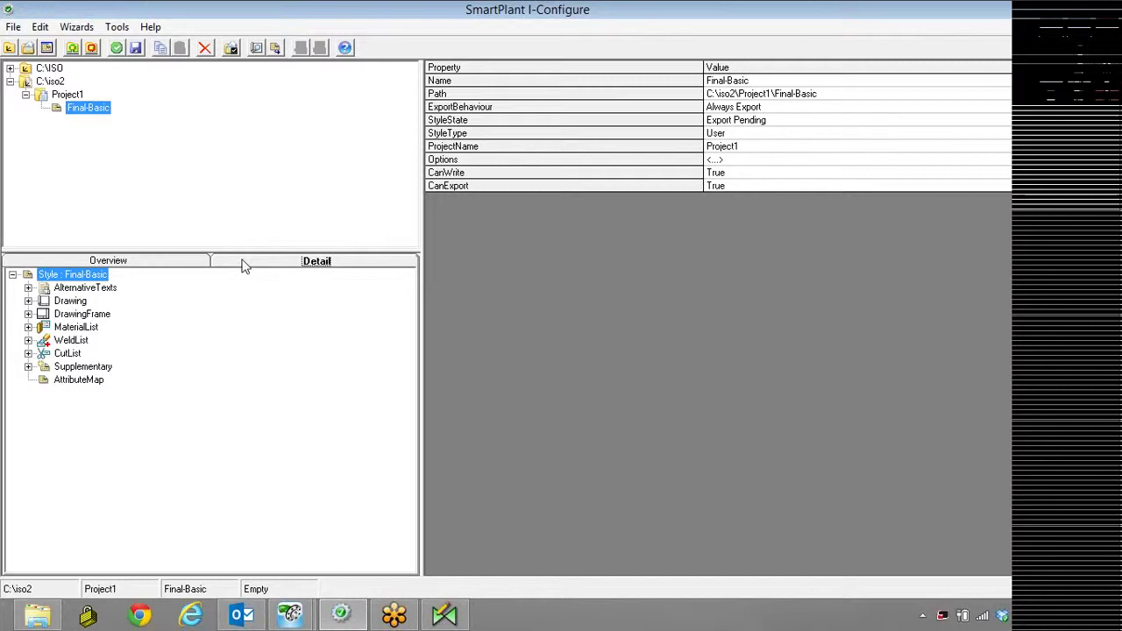
Step: Show the ISOGENFiles data files under Supplementary > DataFiles, listing FONT-INFO and the ASCII symbol entry
click(28, 366)
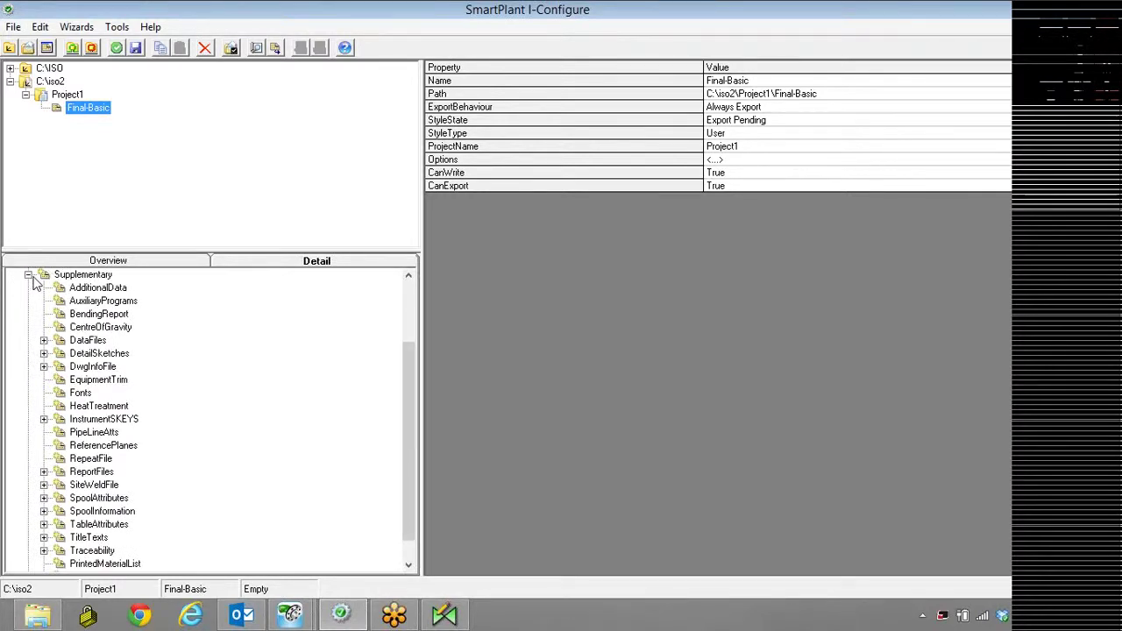
click(44, 341)
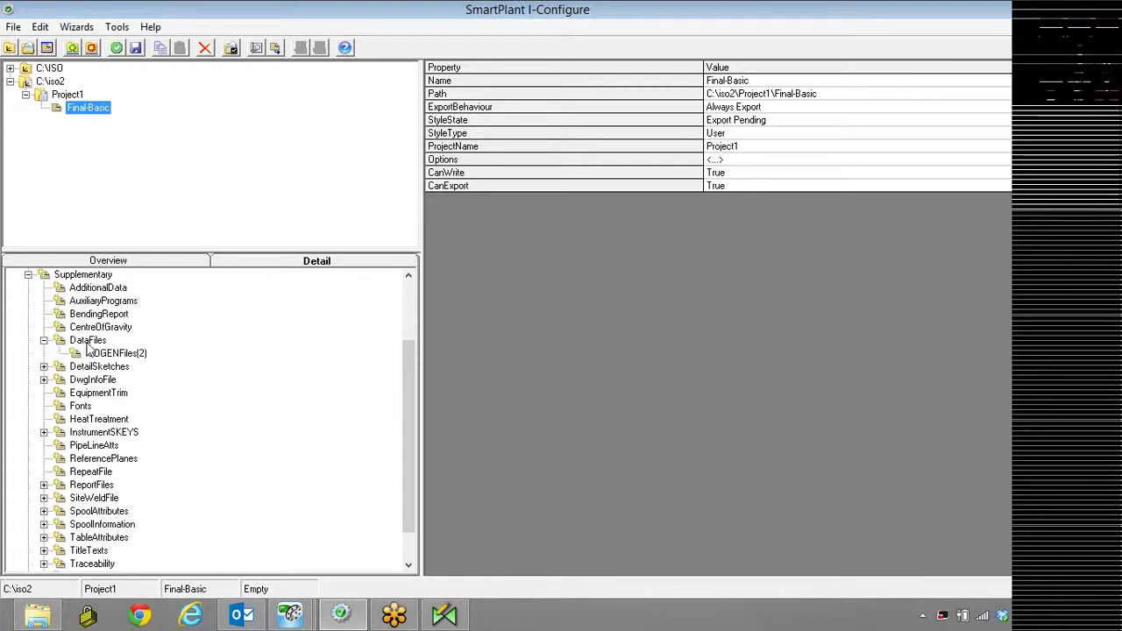
click(88, 341)
click(118, 353)
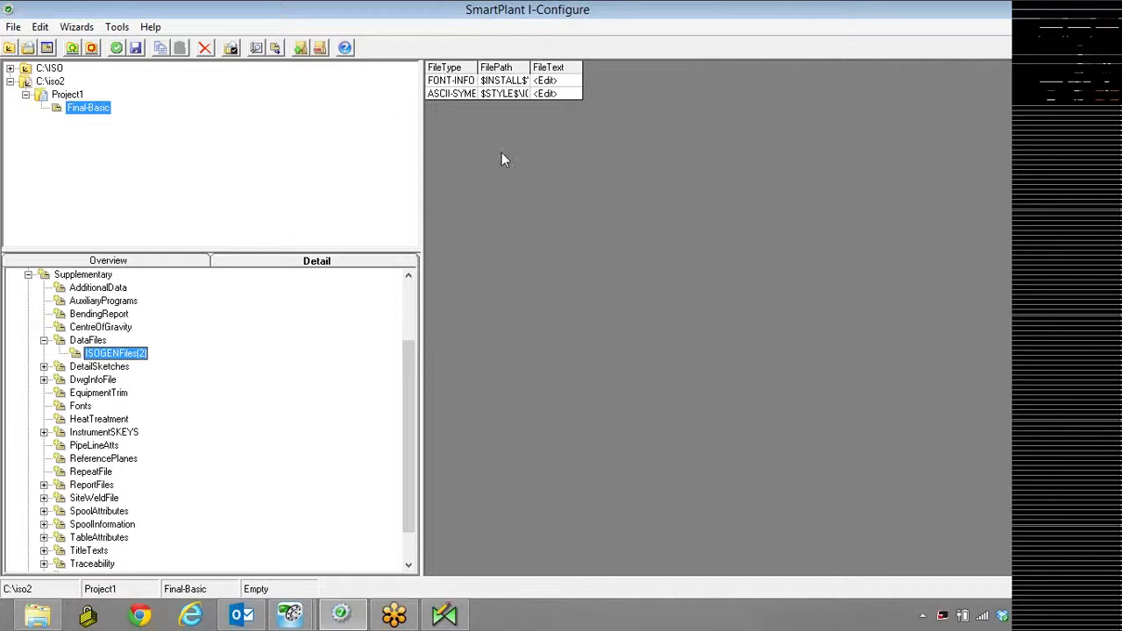
right_click(454, 92)
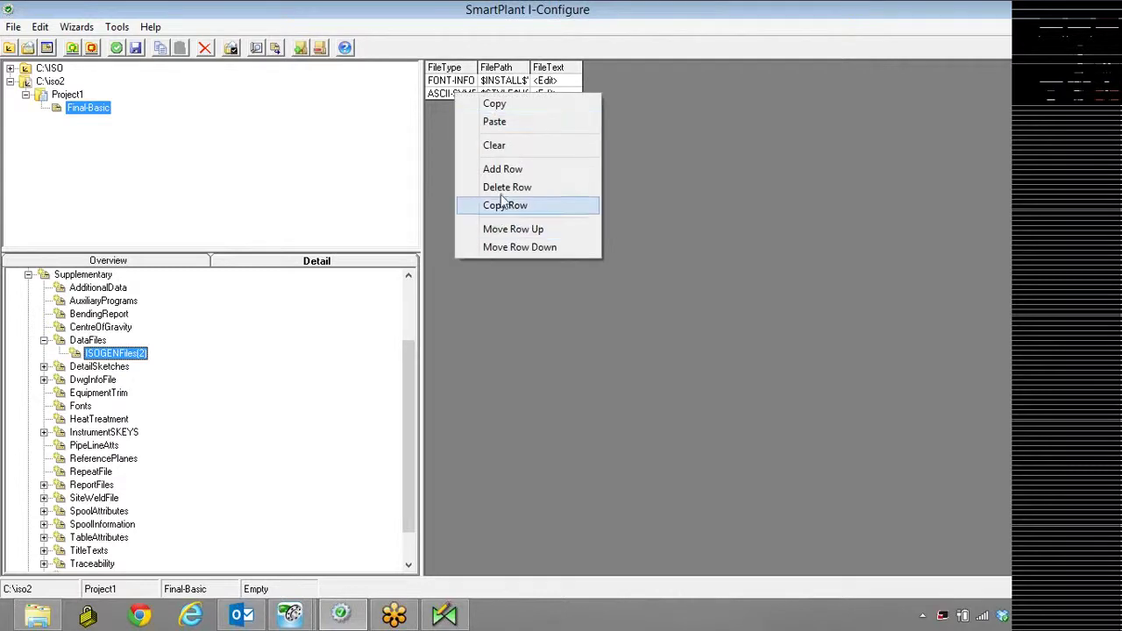
Step: Delete the old ASCII symbols row from the ISOGEN files list
click(506, 190)
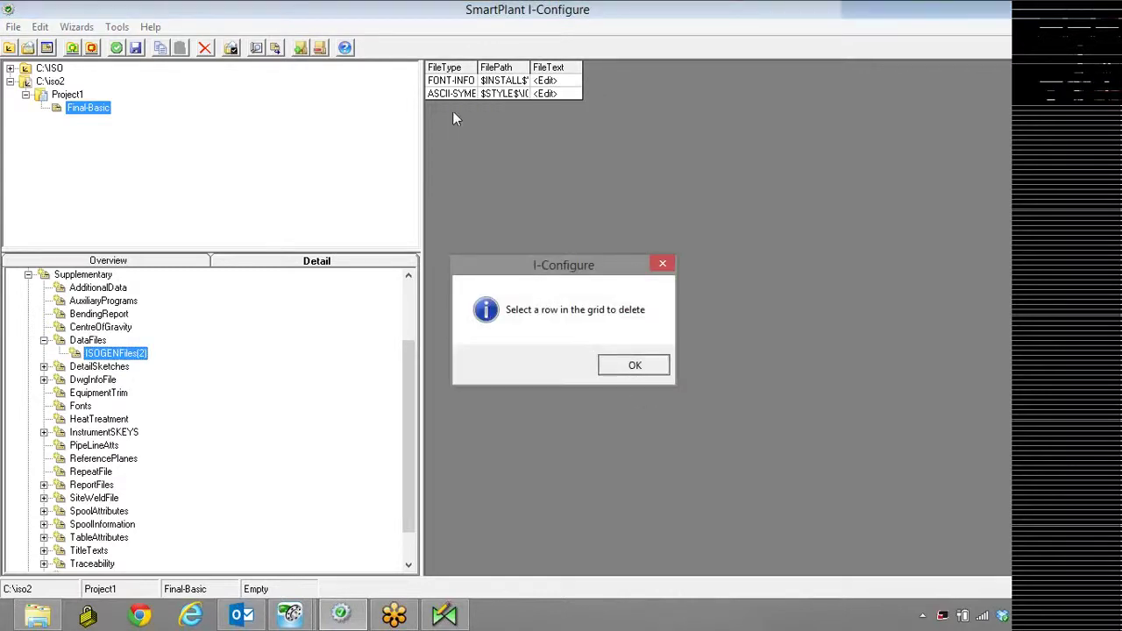
click(637, 364)
click(443, 97)
right_click(443, 91)
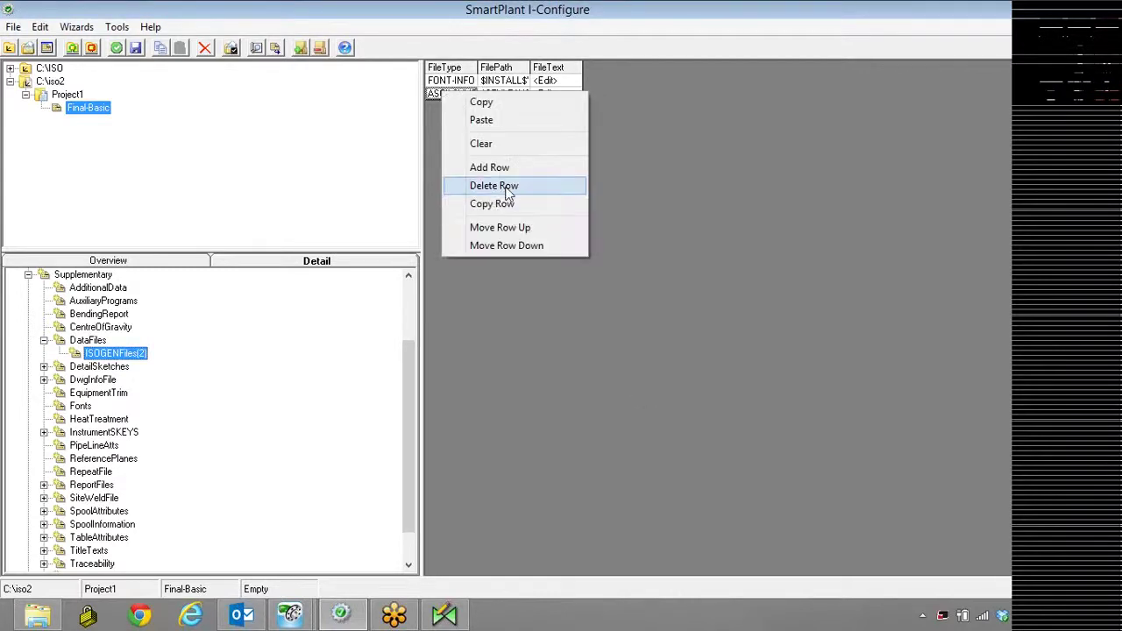
click(505, 185)
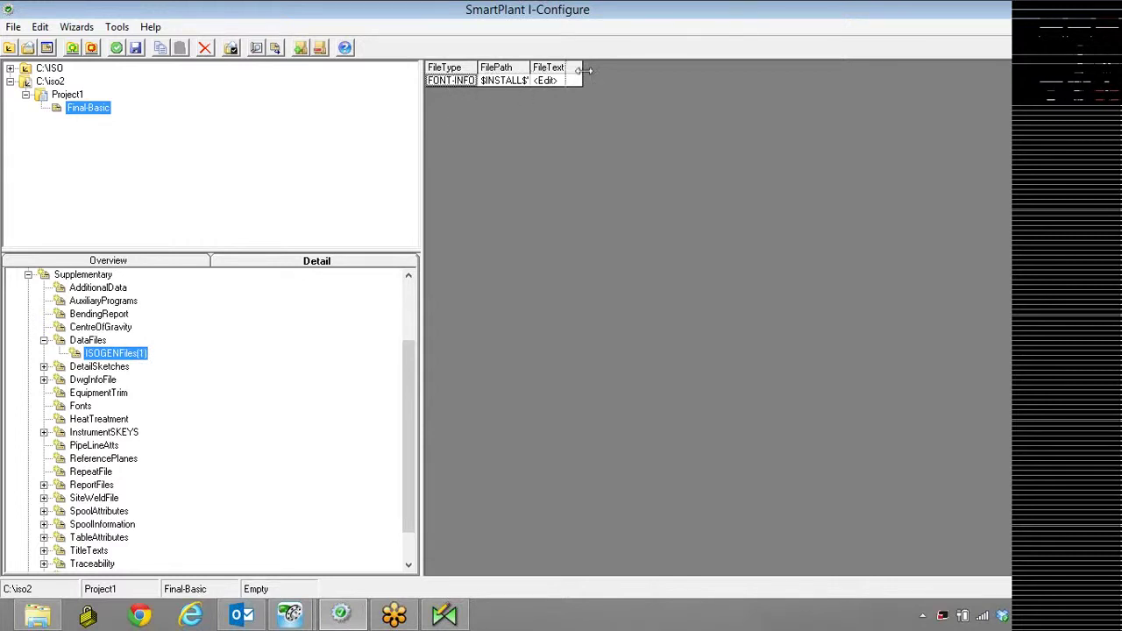
Step: Add a new row with FileType ASCII-SYMBOLS, widening the FileType column
drag(583, 70, 583, 70)
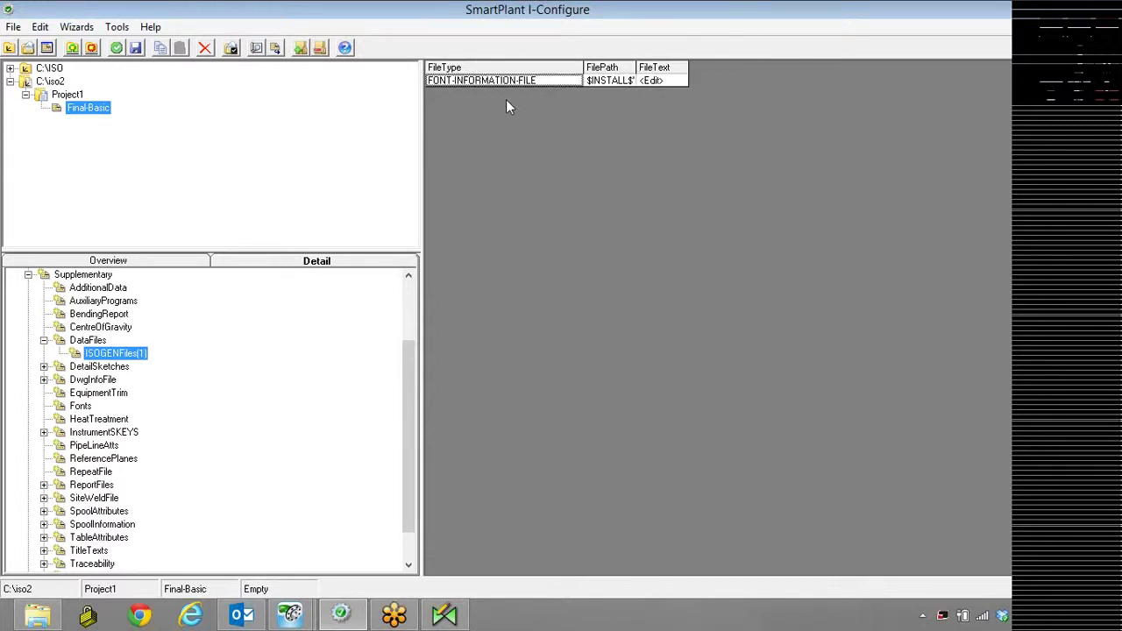
right_click(506, 100)
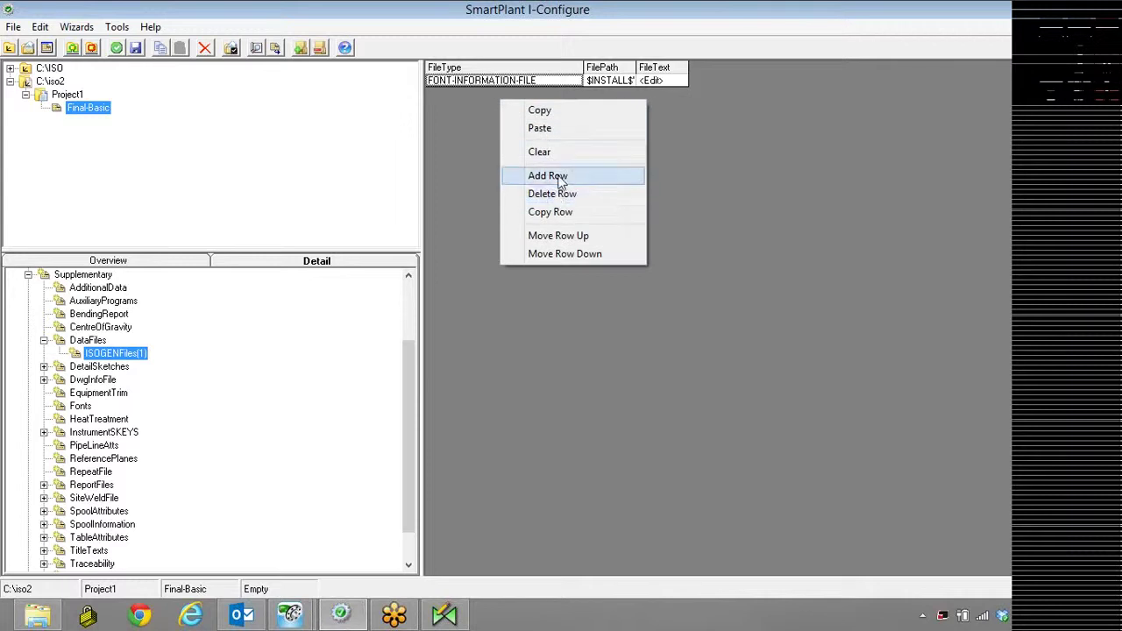
click(559, 177)
click(557, 92)
click(561, 94)
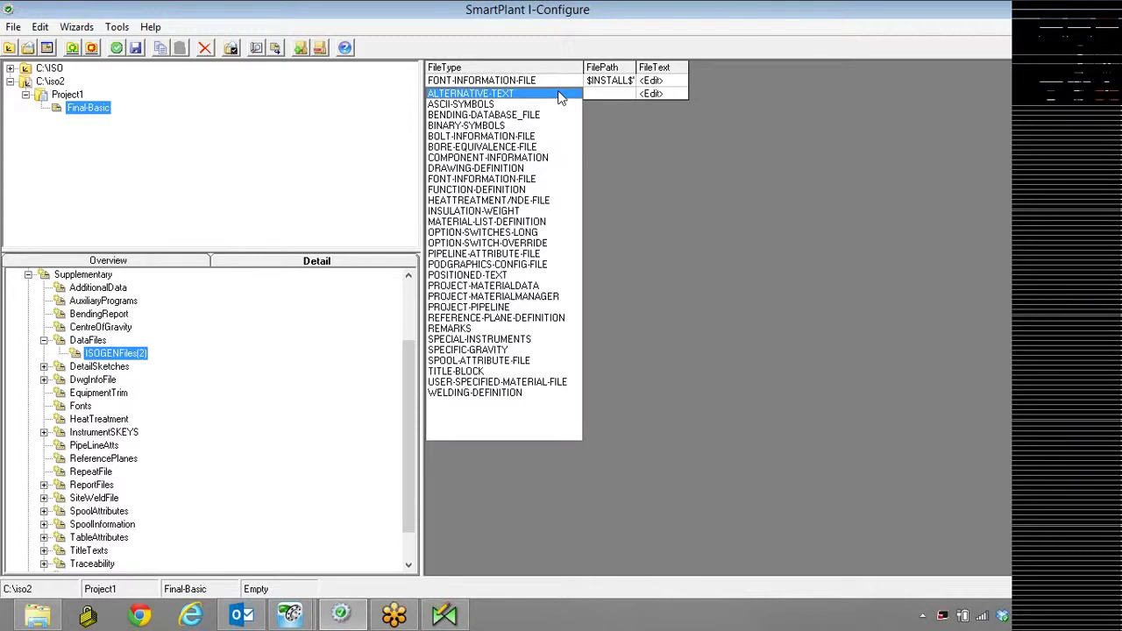
click(480, 105)
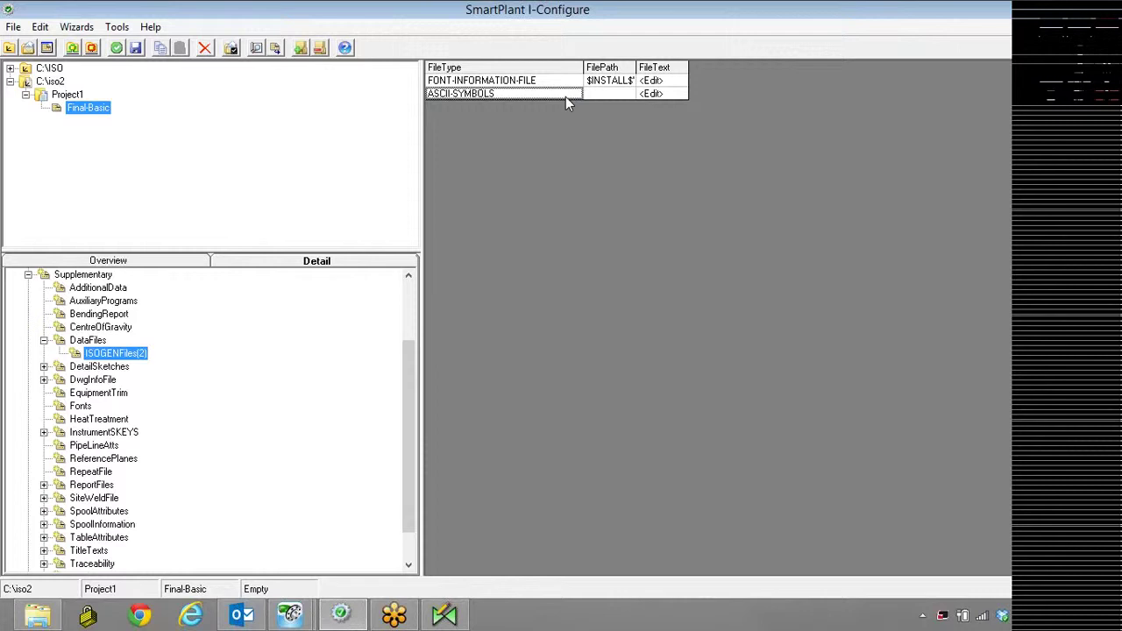
Step: Point the ASCII-SYMBOLS entry's path to the IGUSERSHAPES.asc file
click(611, 95)
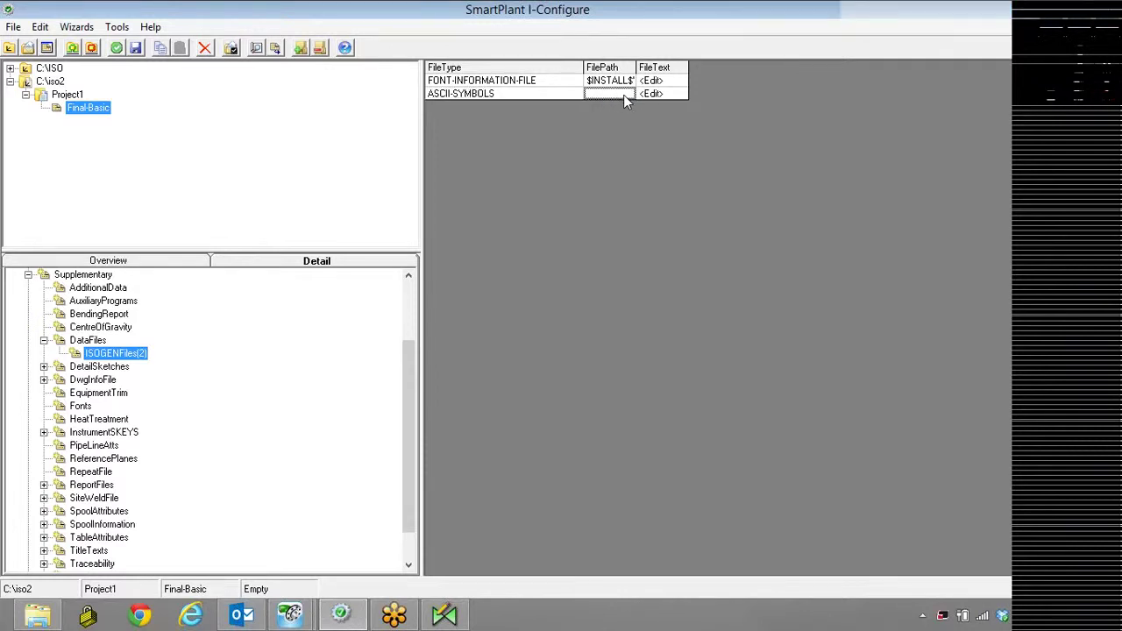
click(623, 94)
click(498, 142)
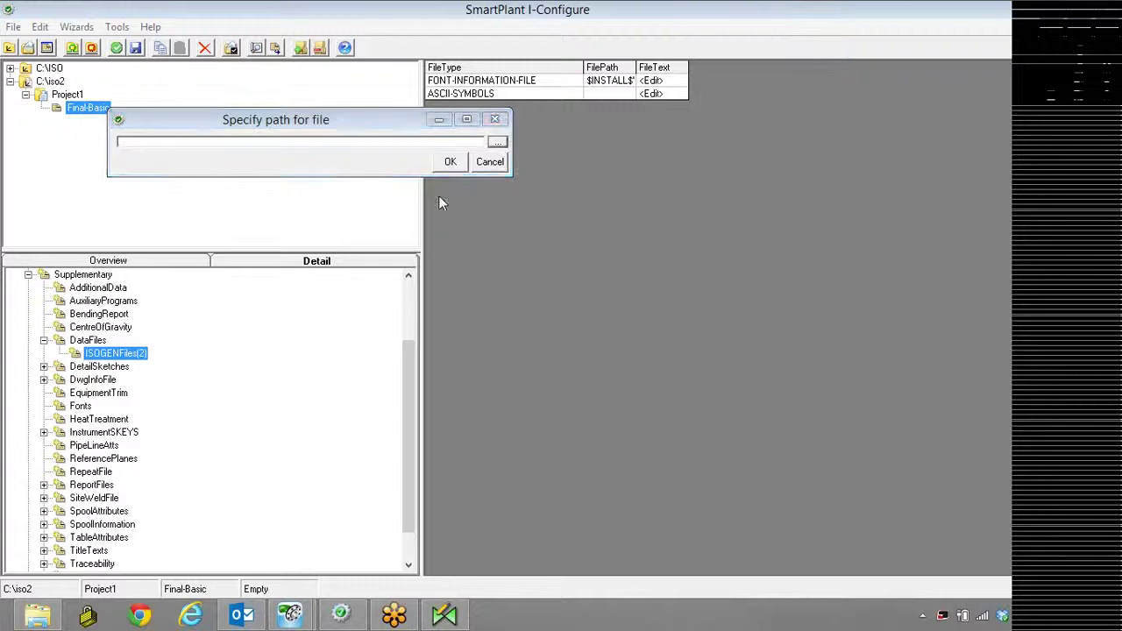
scroll(403, 291, down, 4)
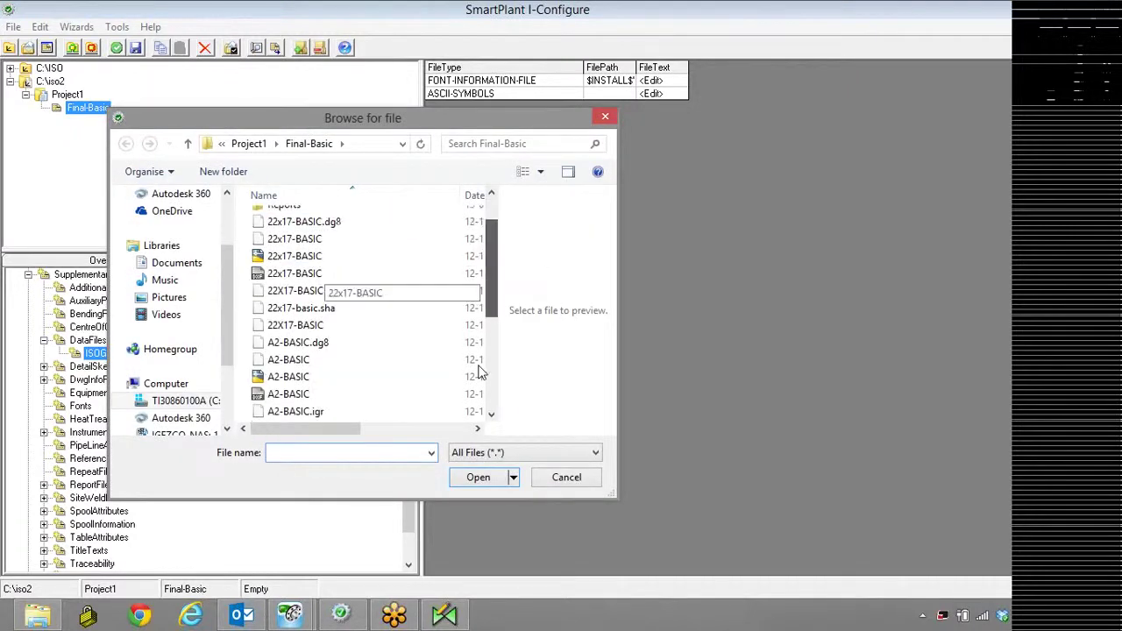
click(349, 396)
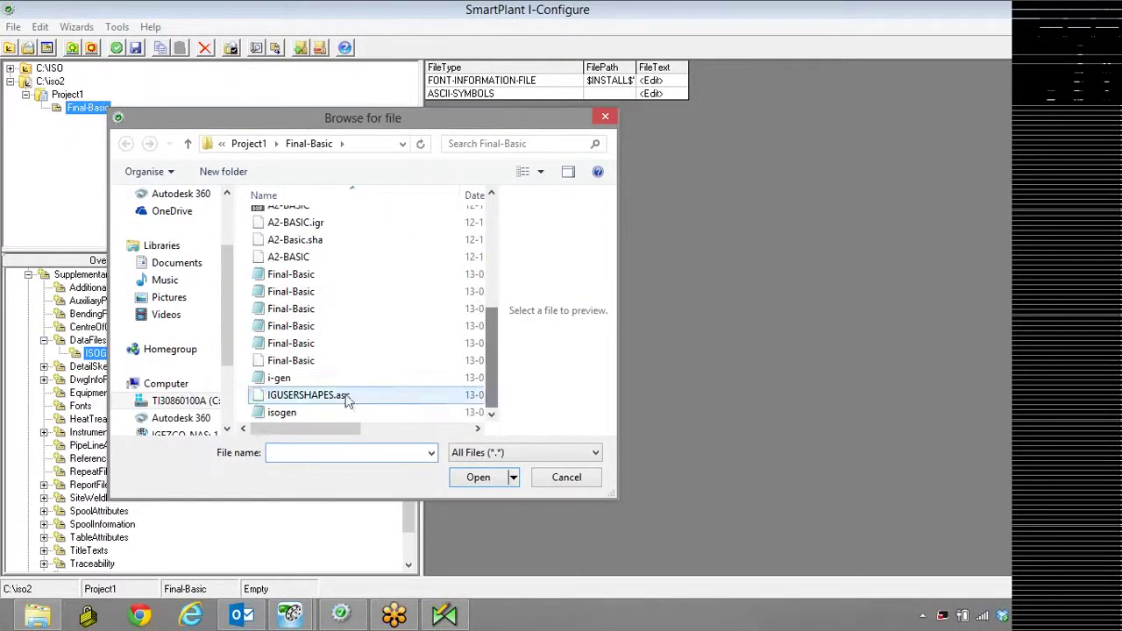
click(496, 478)
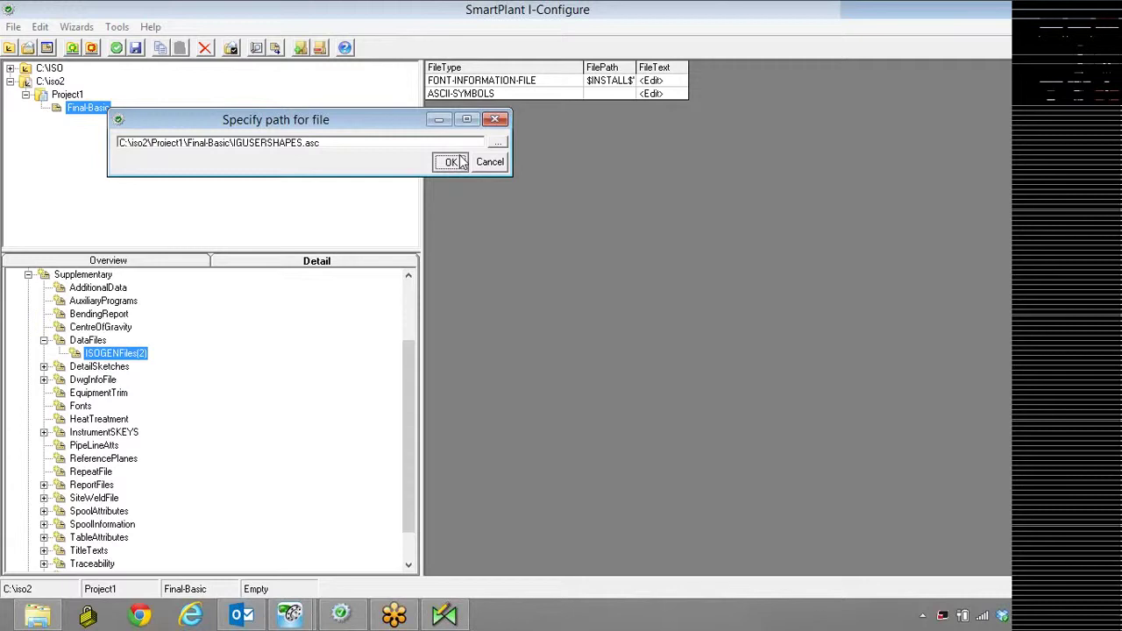
click(451, 162)
Step: Save and export the Final-Basic style, dismissing each confirmation message
click(13, 27)
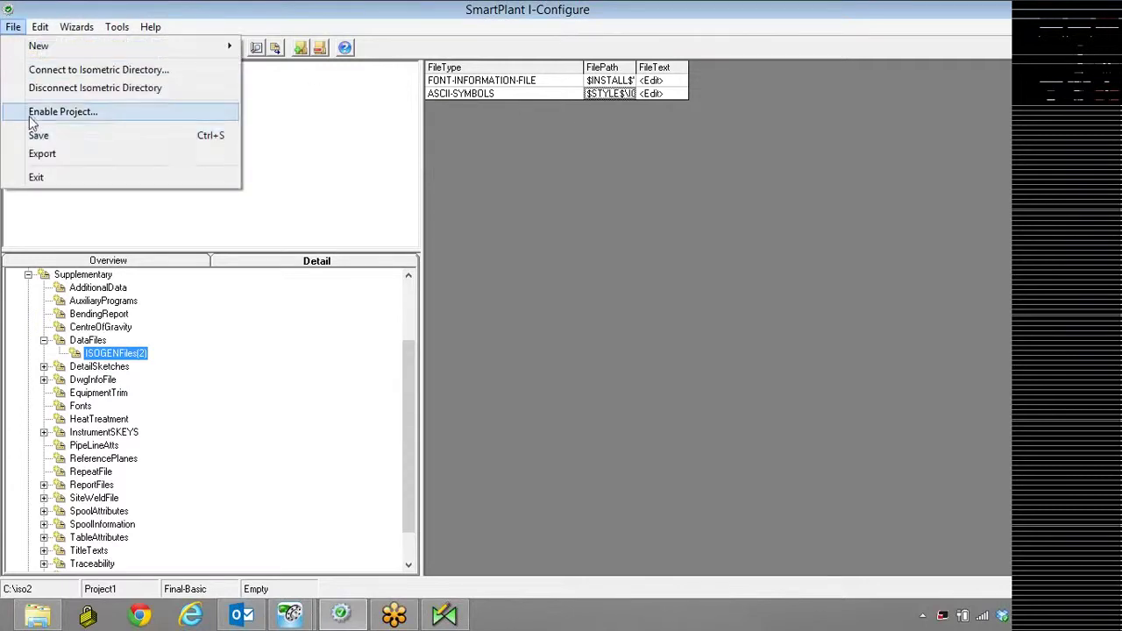
click(34, 133)
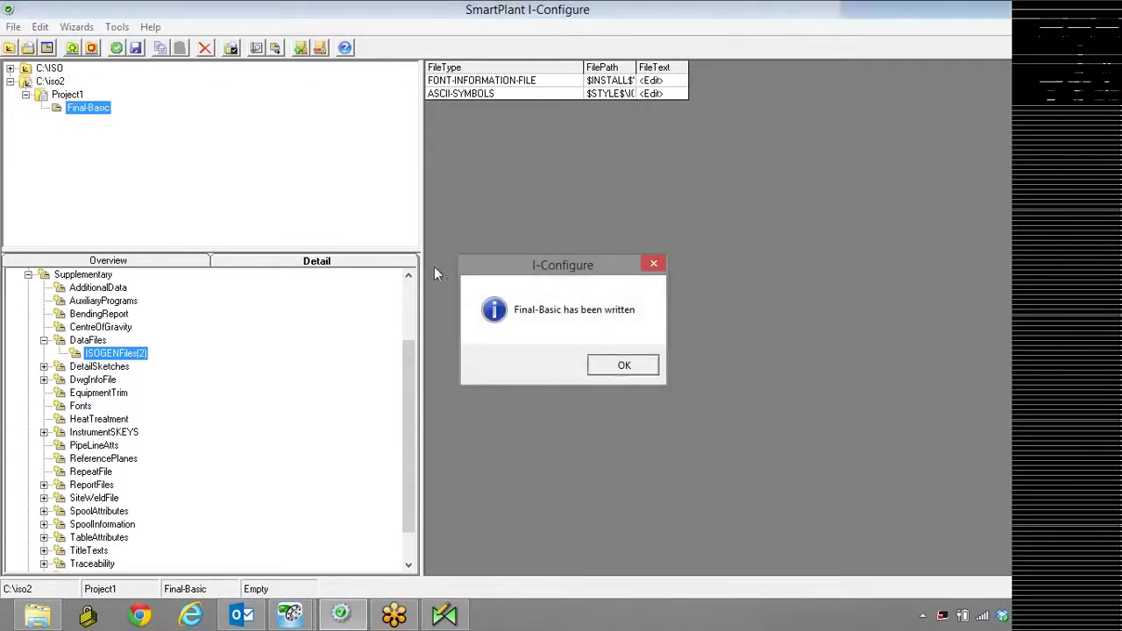
click(623, 365)
click(13, 27)
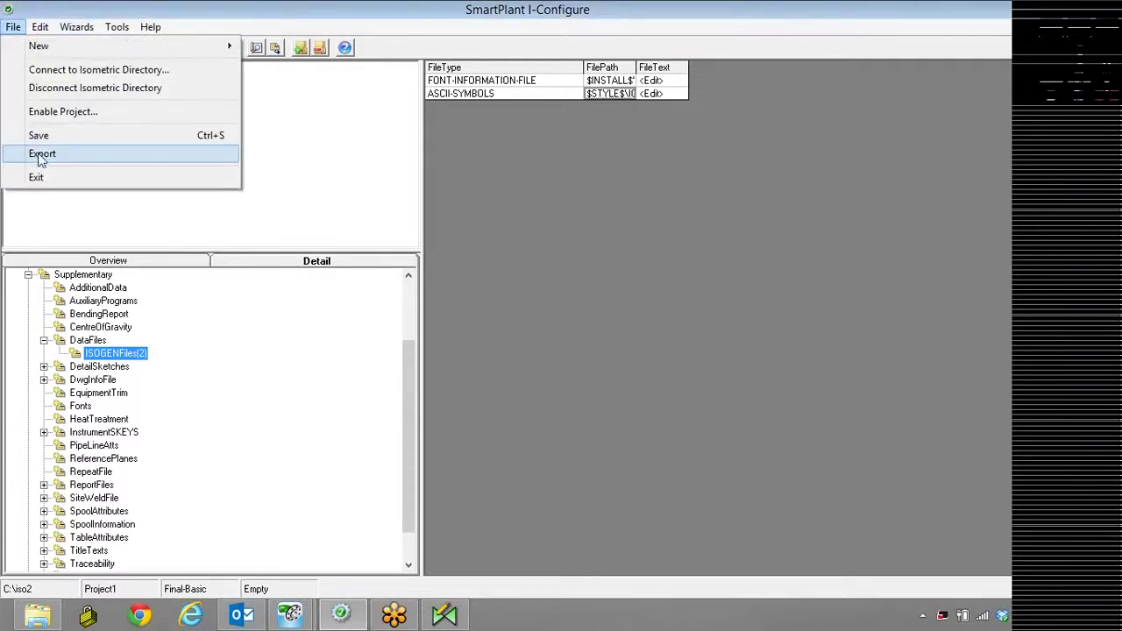
click(42, 155)
click(623, 366)
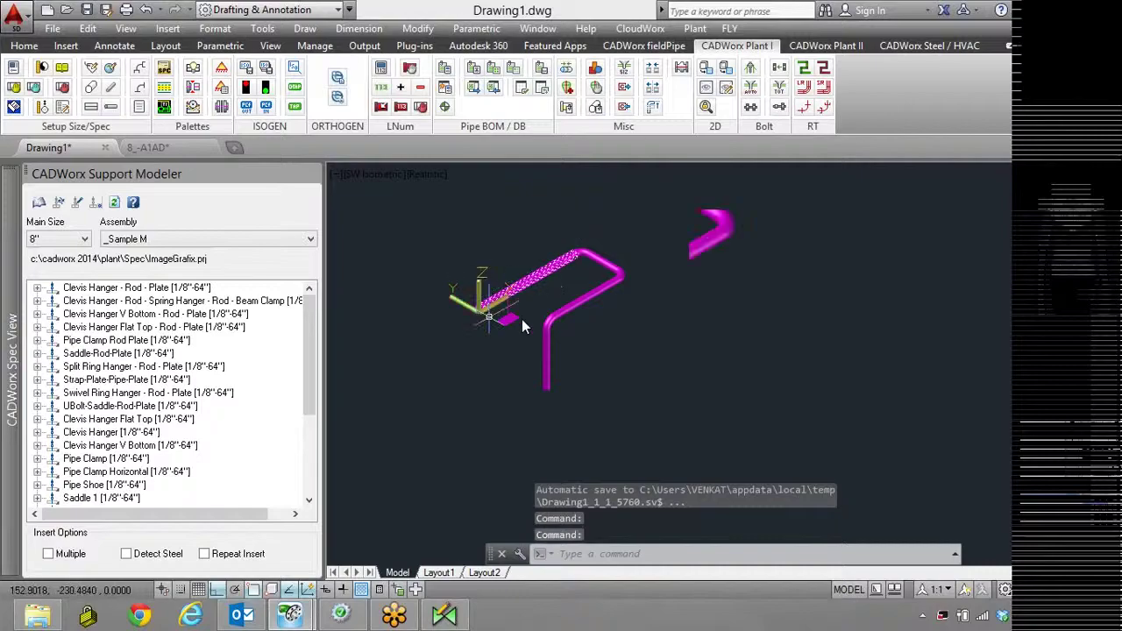
Step: Set the Saddle-Rod-Plate support's ISOGEN data: overwrite SKEY to IGSU, message 'IMAGEGRAFIX SUPPORT', type Round
double_click(496, 323)
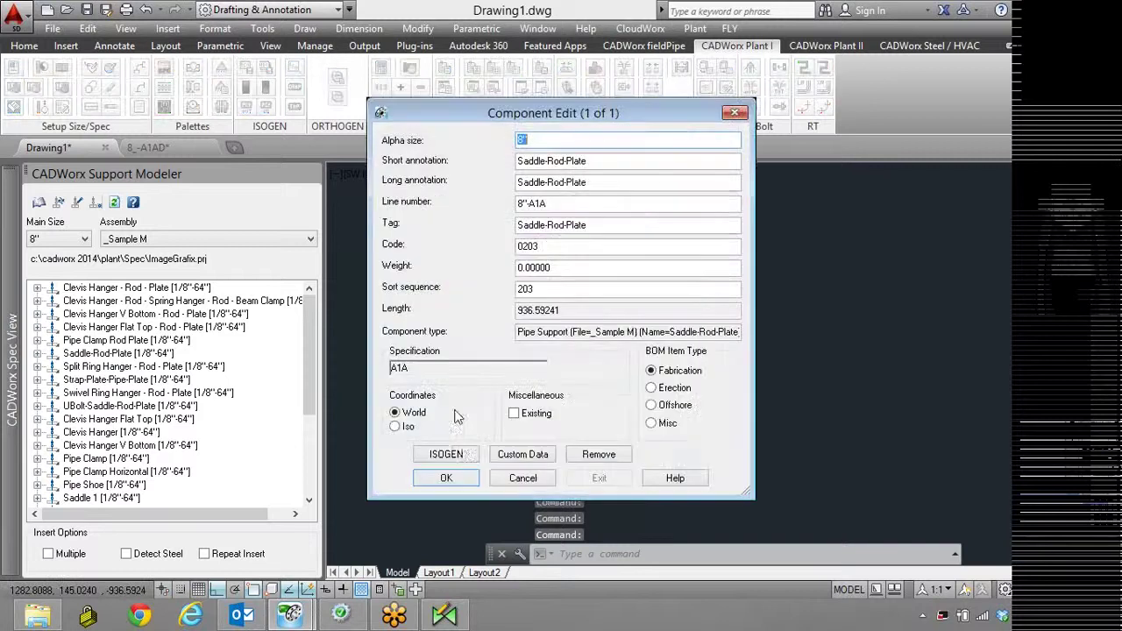
click(451, 454)
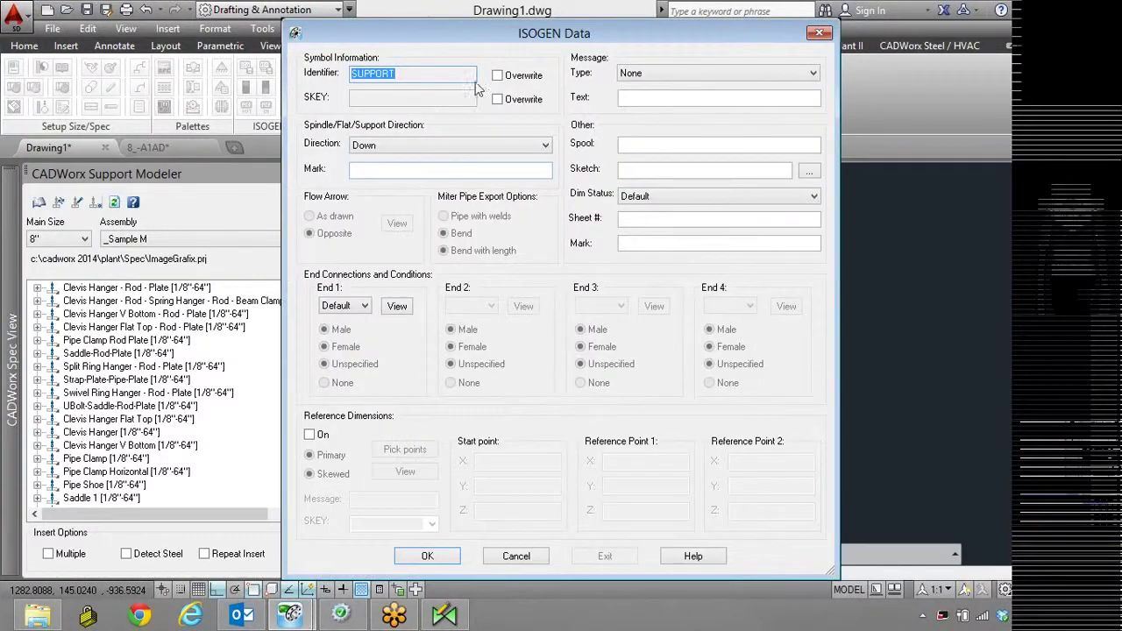
click(497, 99)
click(425, 98)
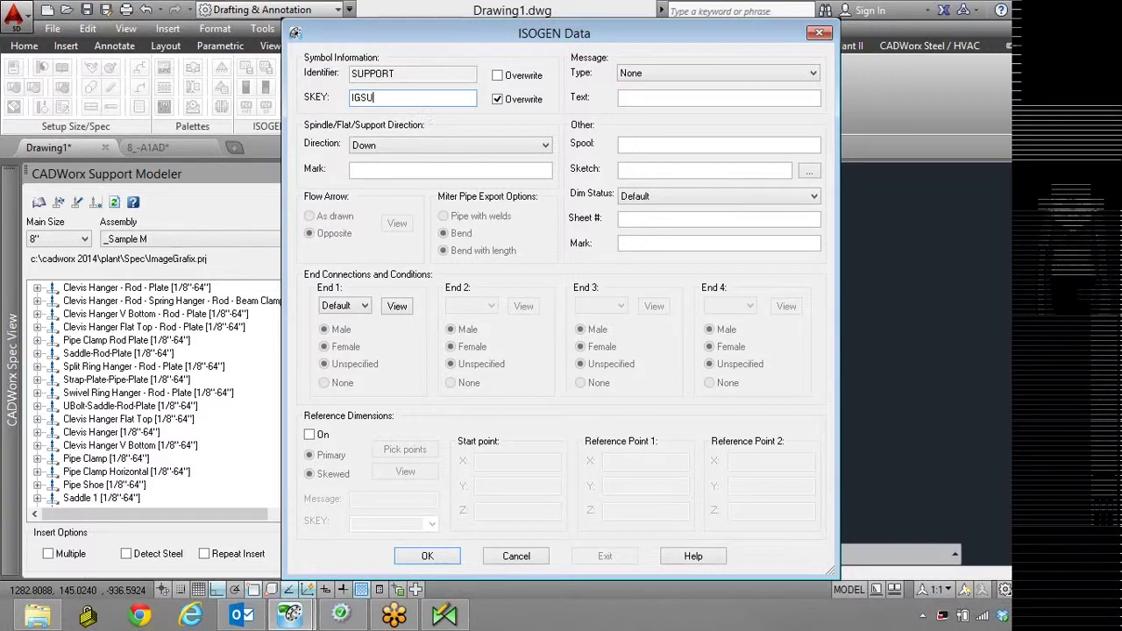
click(620, 97)
text(IMAGEGRAFIX SUPPORT)
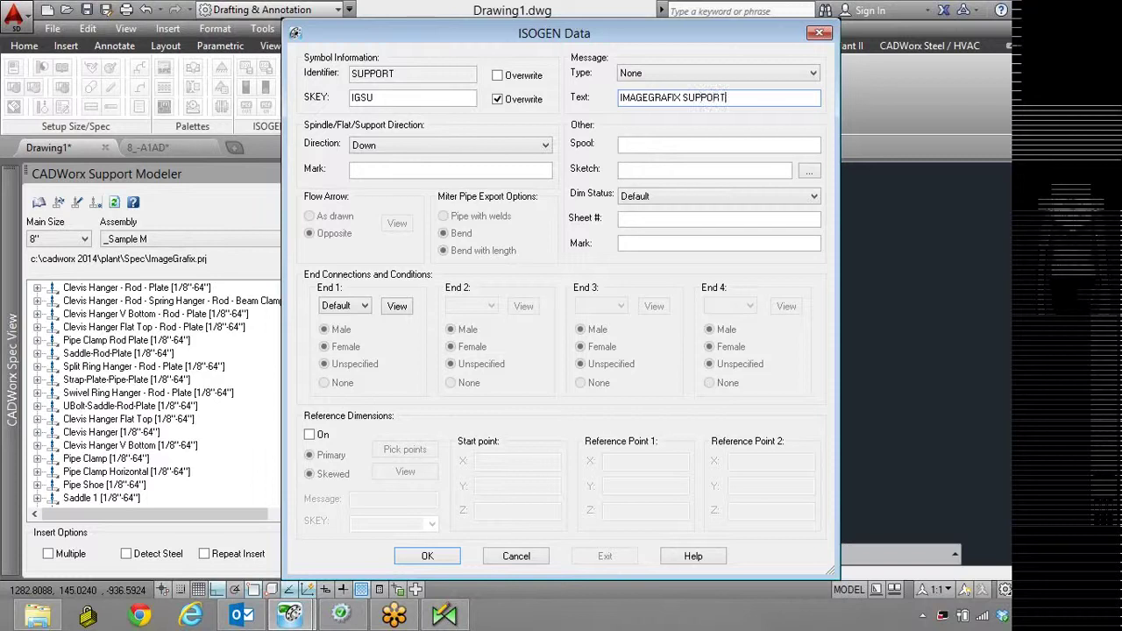
click(701, 74)
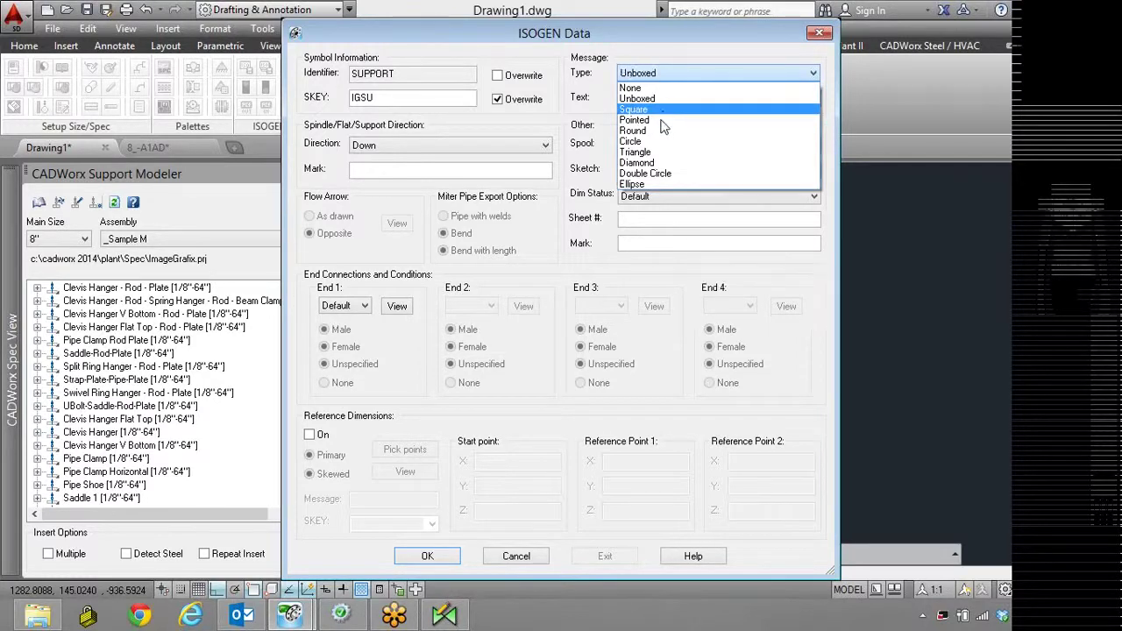
click(665, 131)
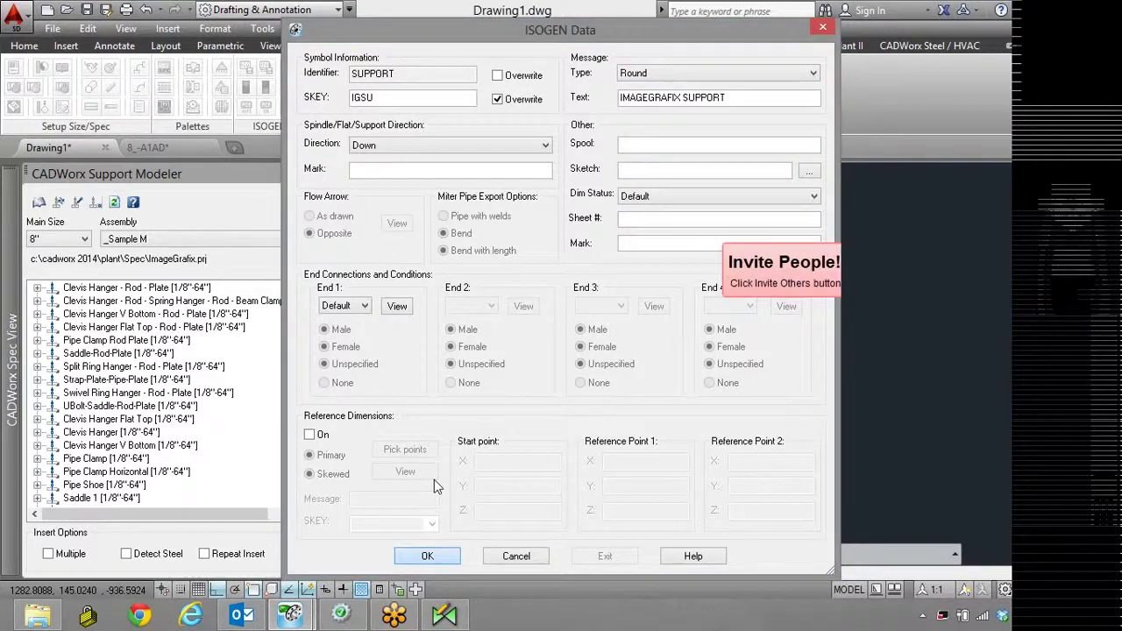
Step: Keep the support changes, then run the ISOGEN export with Final-Basic style on ALL components
key(Return)
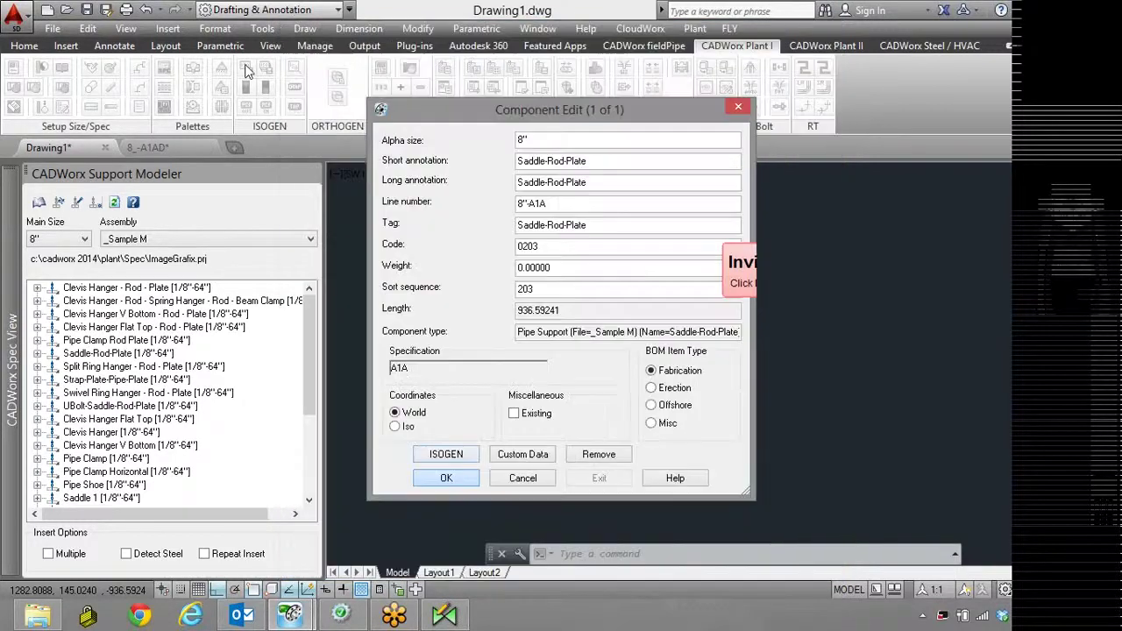
key(Return)
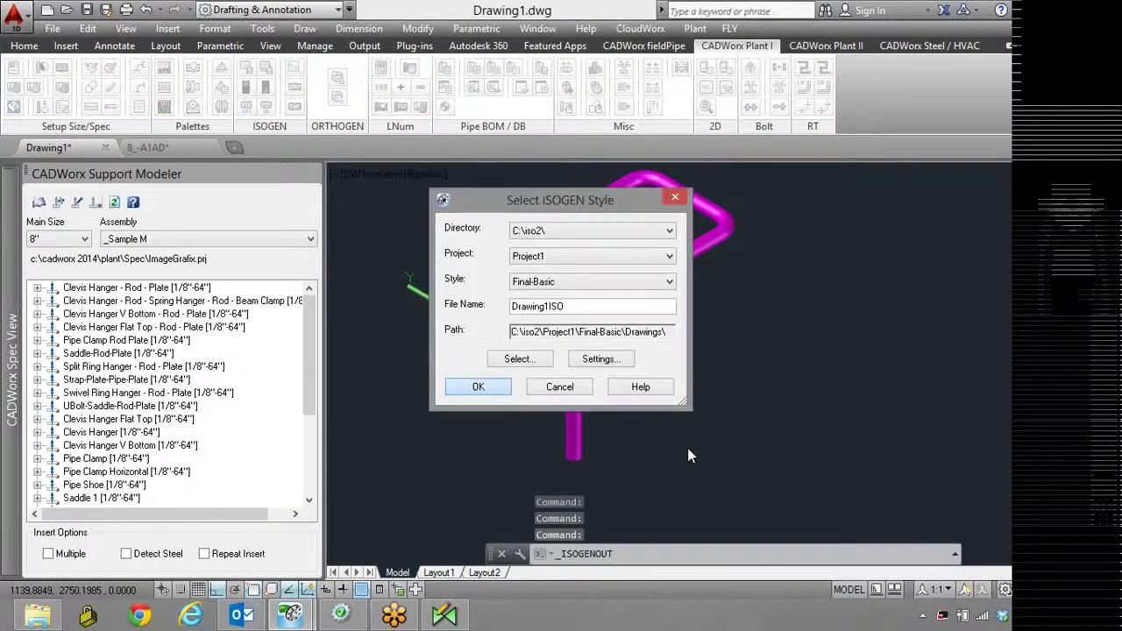
key(Return)
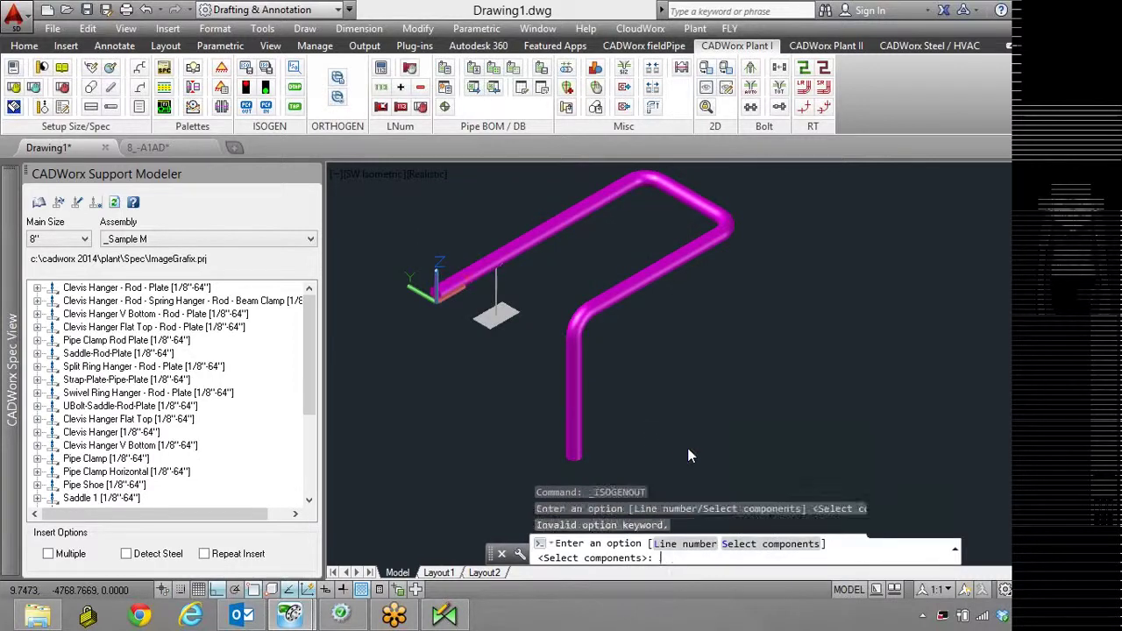
key(Return)
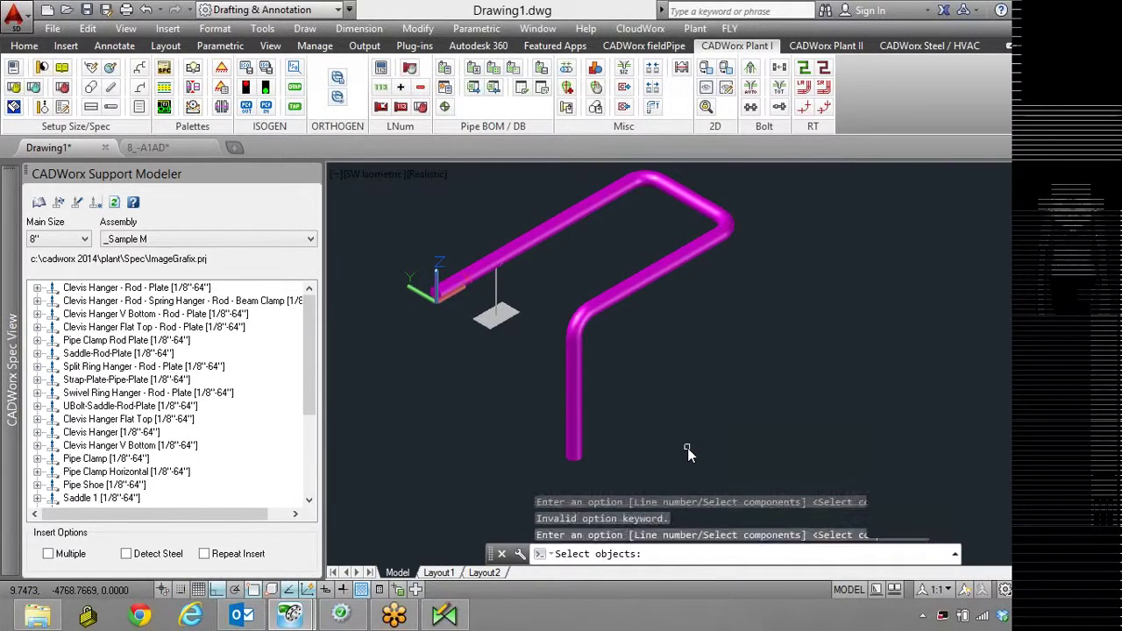
text(all)
key(Return)
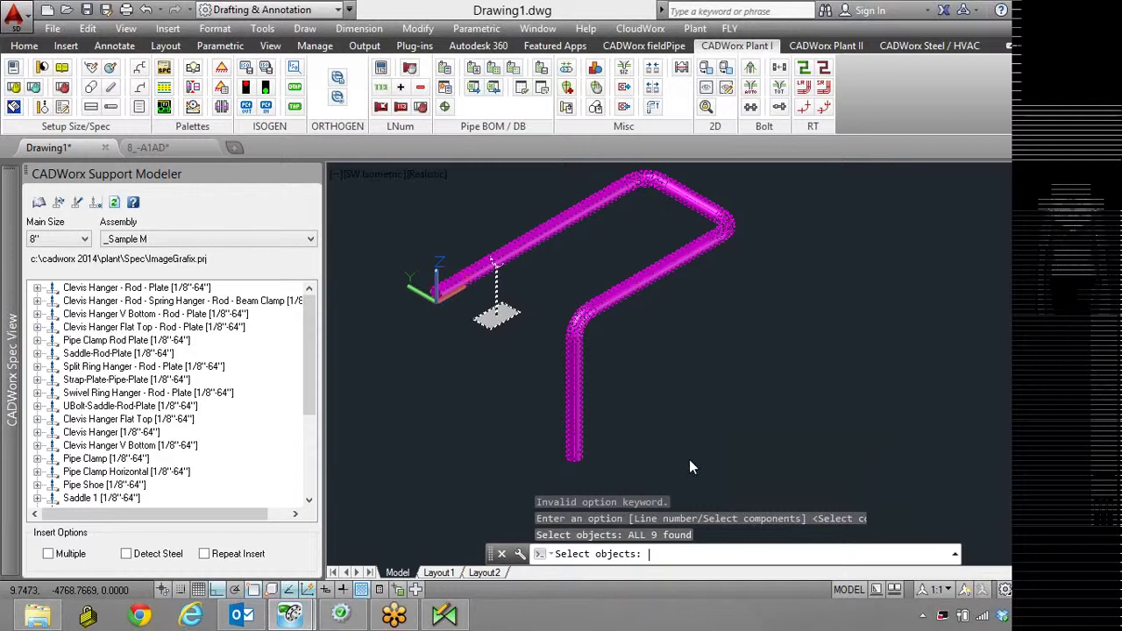
key(Return)
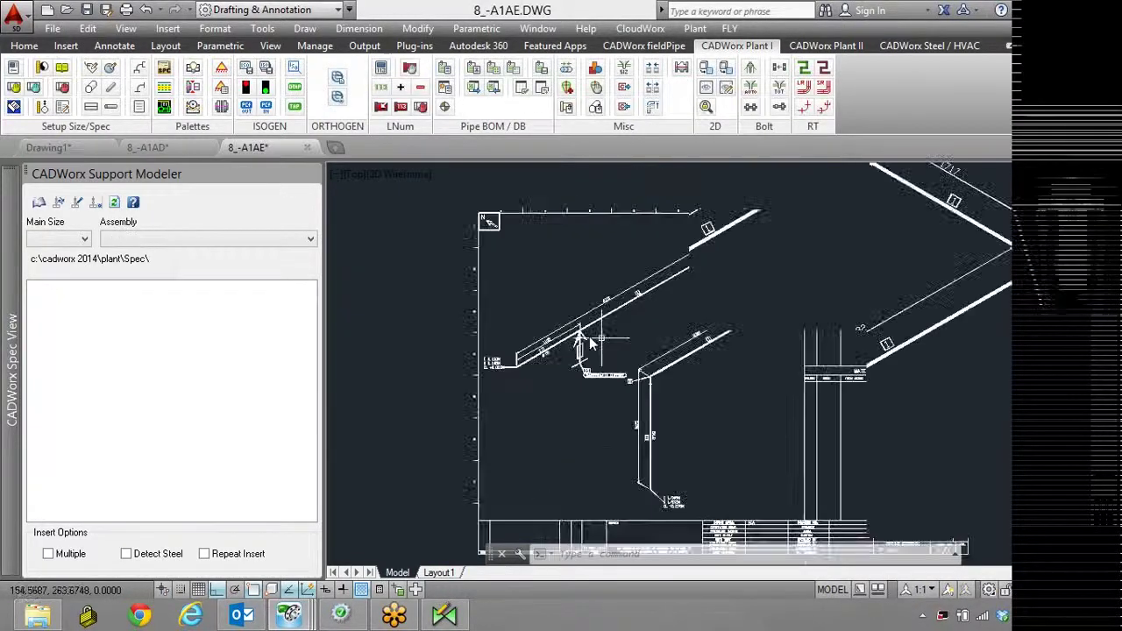
Step: Zoom and pan around the 8_-A1AE isometric to inspect the IMAGEGRAFIX SUPPORT label
scroll(535, 355, up, 3)
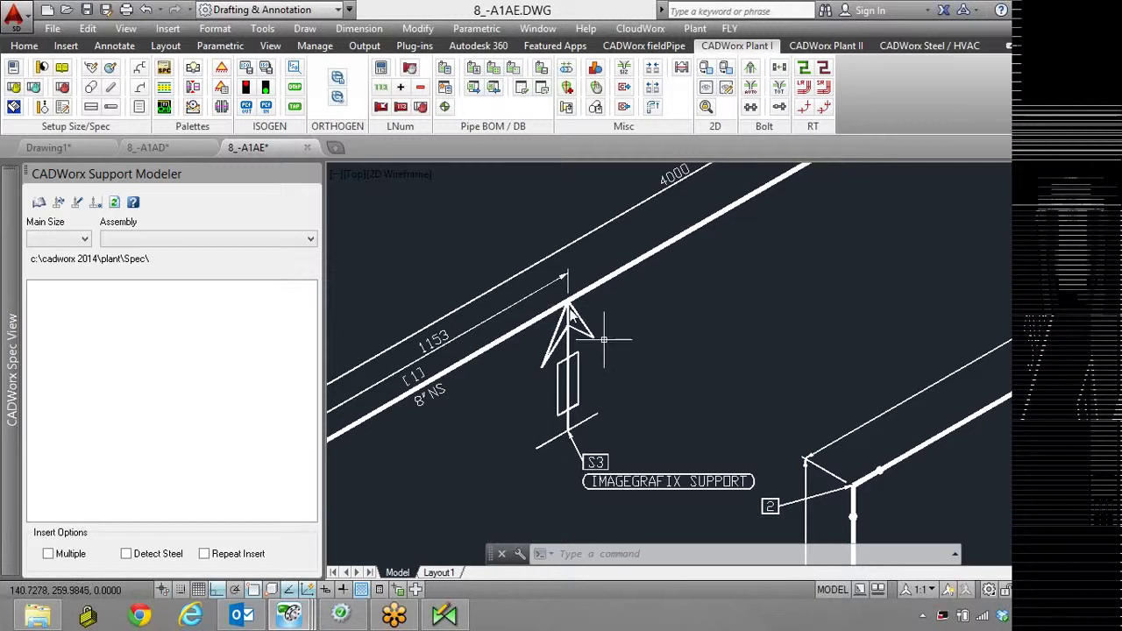
scroll(552, 421, down, 1)
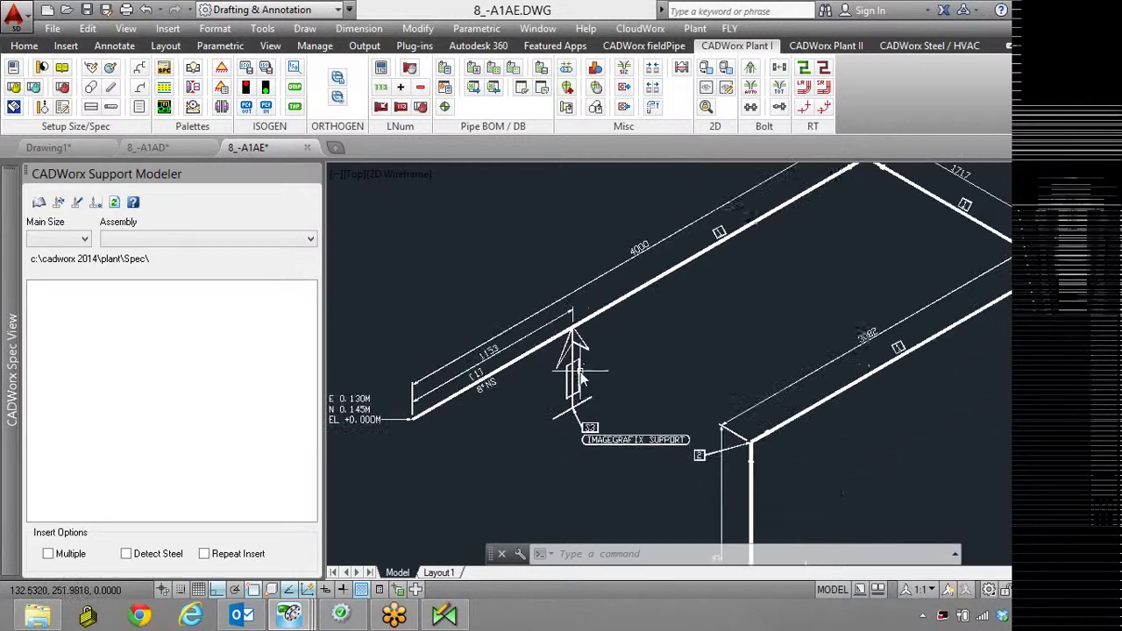
scroll(567, 377, up, 1)
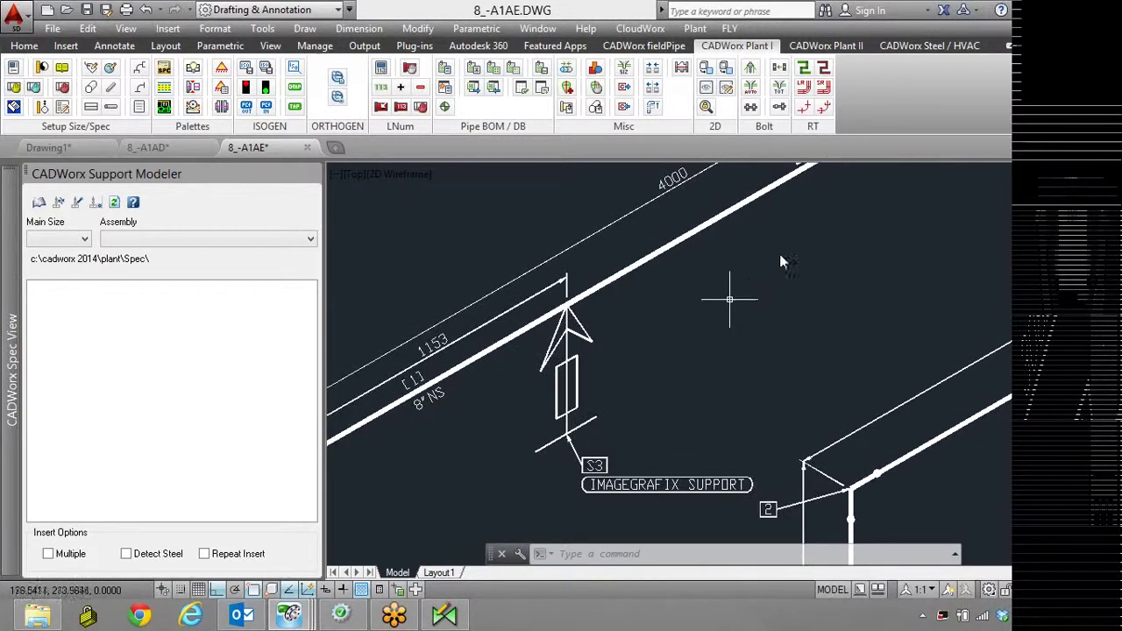
scroll(641, 407, down, 2)
scroll(641, 408, down, 2)
mouse_move(641, 408)
middle_down()
mouse_move(543, 385)
mouse_move(513, 412)
middle_up()
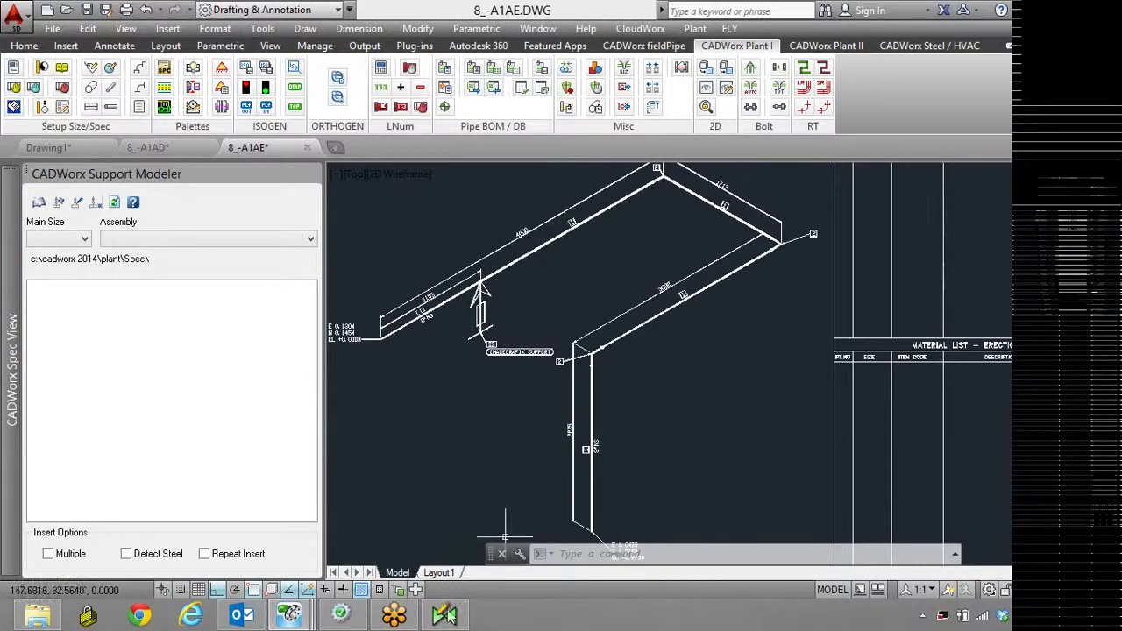